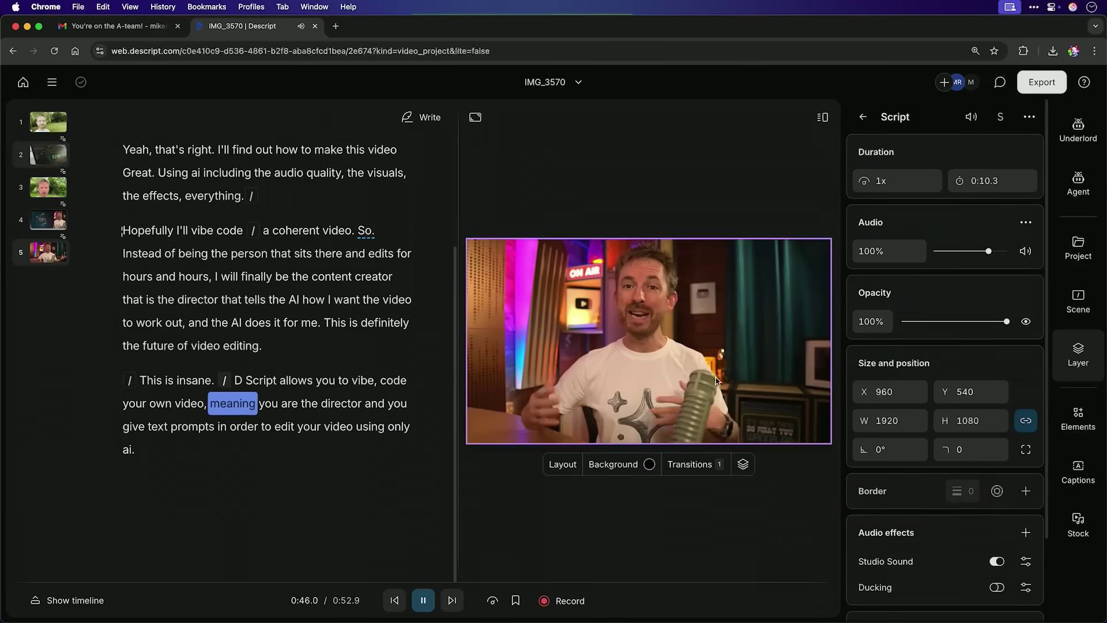
{"action": "key", "text": "space"}
{"action": "scroll", "coordinate": [980, 519], "scroll_direction": "down", "scroll_amount": 3}
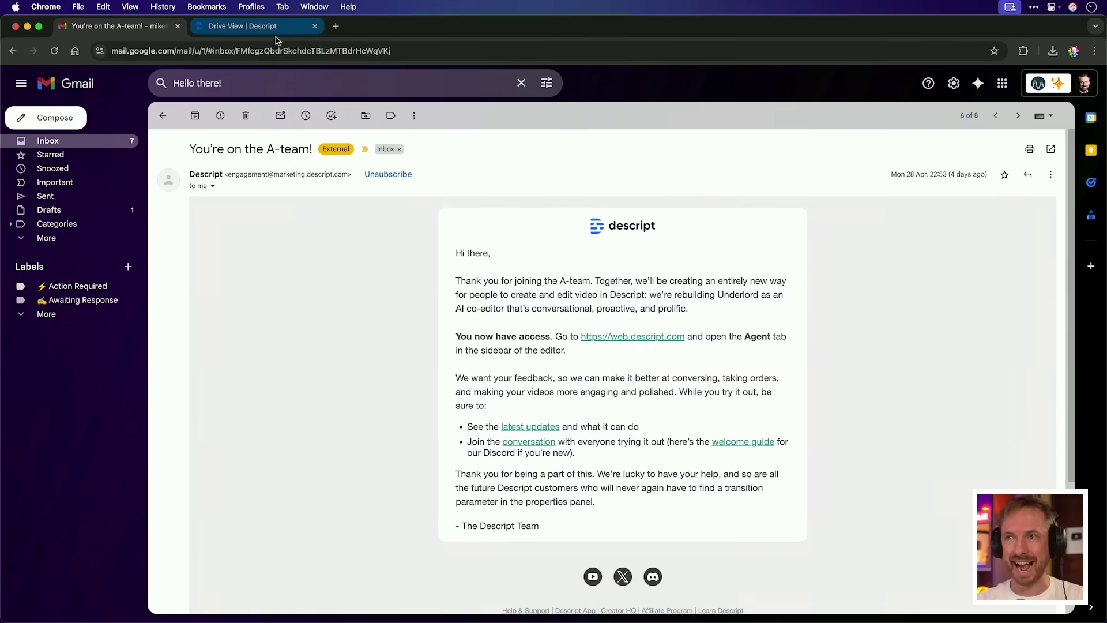
Switch to Descript, create a new video project, and upload the IMG_3570 footage into it
{"action": "left_click", "coordinate": [276, 38]}
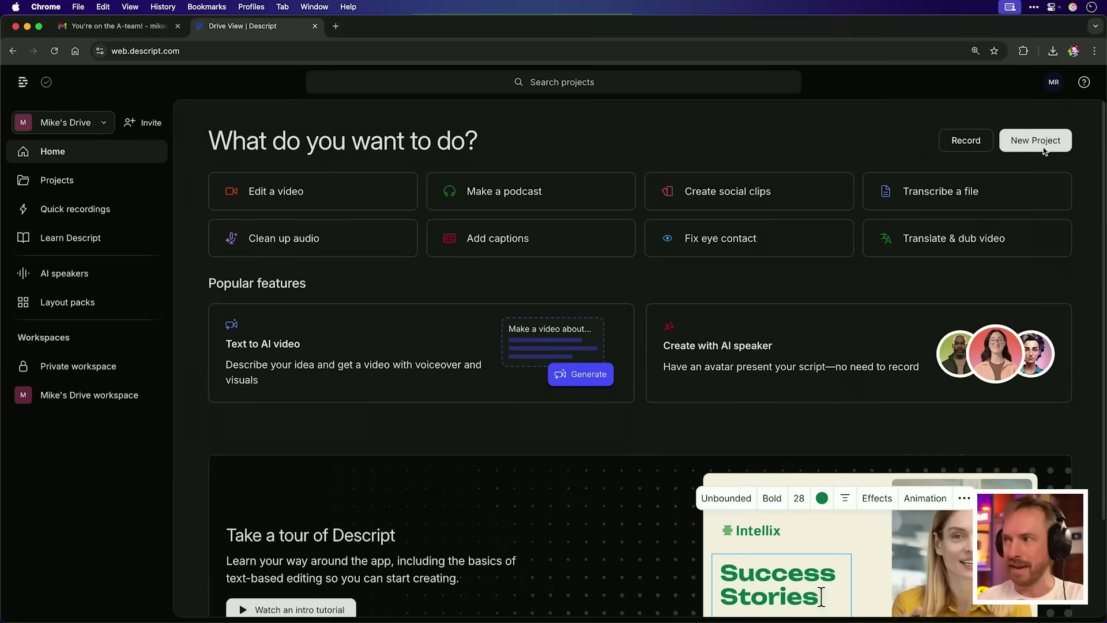
{"action": "left_click", "coordinate": [1043, 147]}
{"action": "left_click", "coordinate": [1040, 176]}
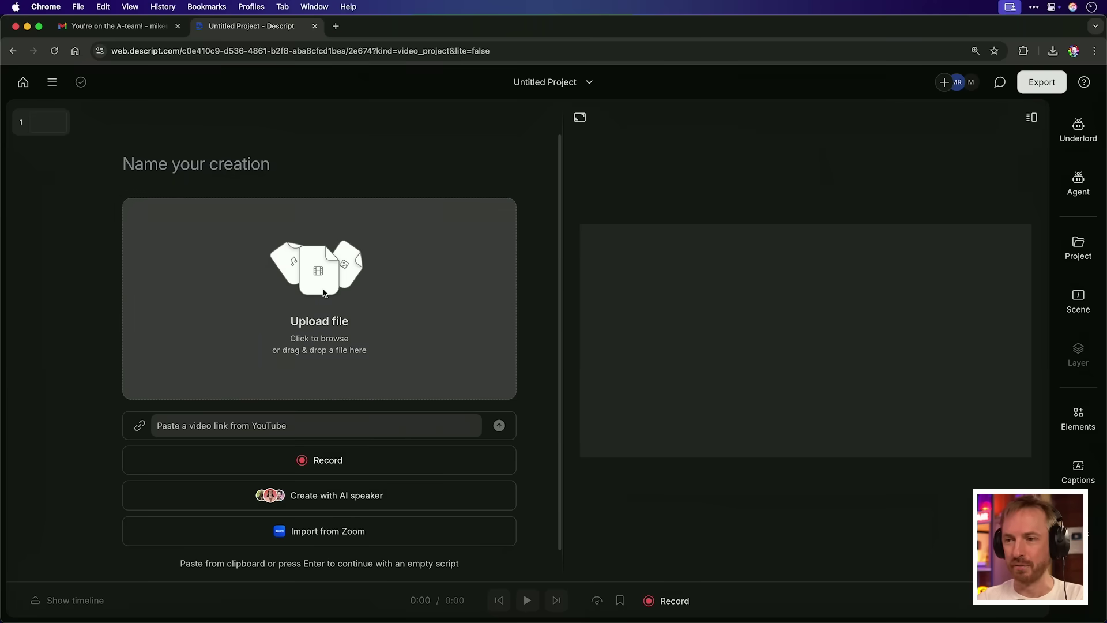
{"action": "left_click_drag", "start_coordinate": [325, 292], "coordinate": [273, 253]}
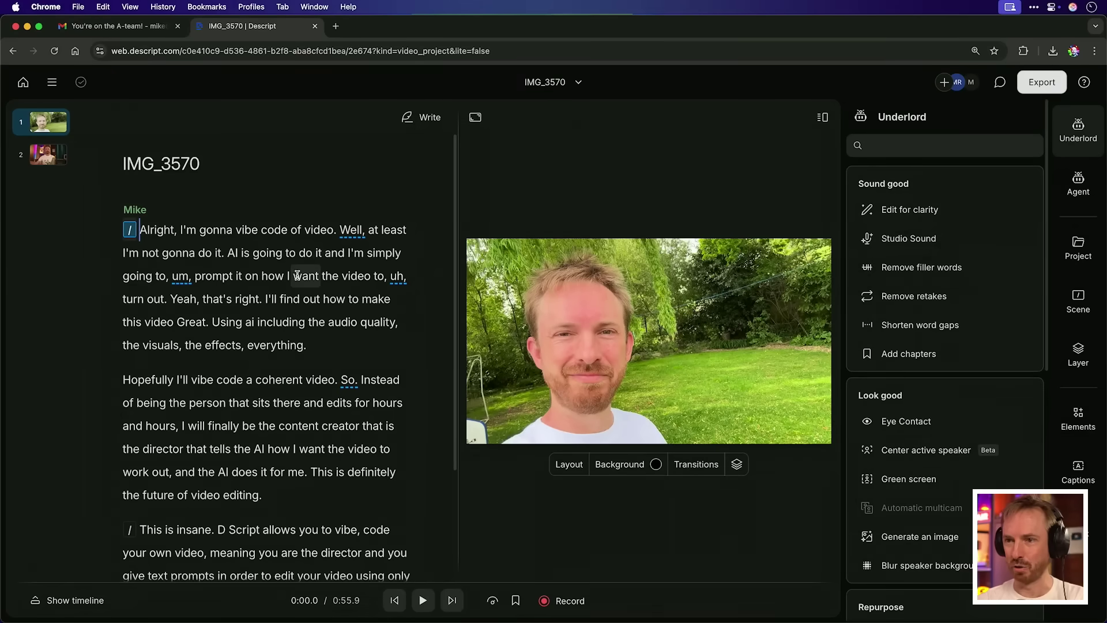
Review the footage at several points of the transcript and preview both scenes
{"action": "left_click", "coordinate": [297, 275]}
{"action": "left_click", "coordinate": [262, 404]}
{"action": "left_click", "coordinate": [219, 474]}
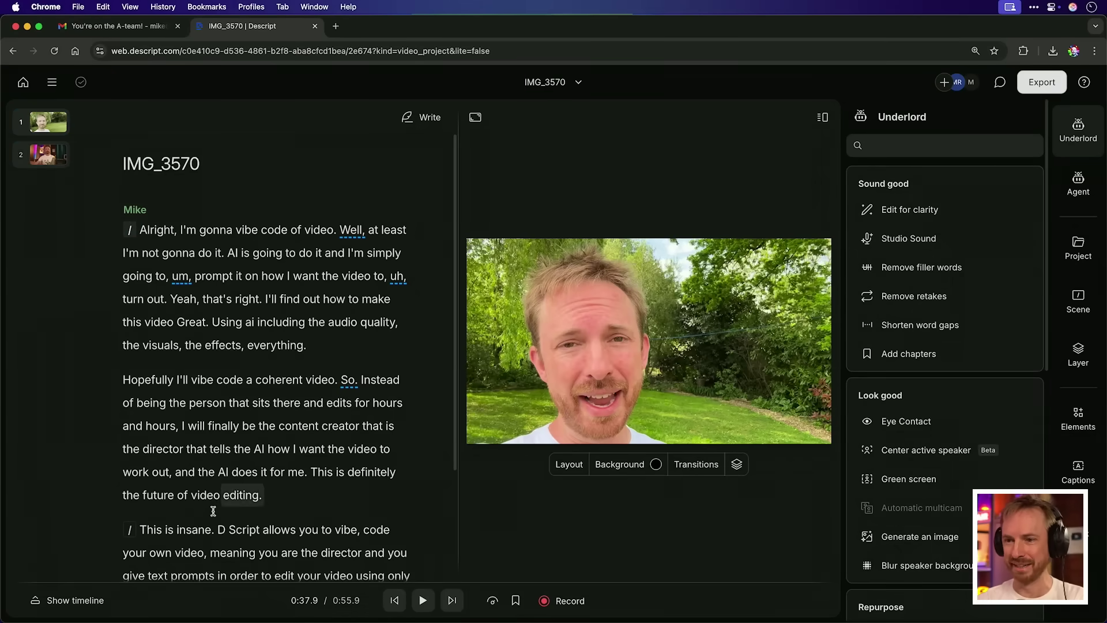
{"action": "left_click", "coordinate": [213, 511]}
{"action": "left_click", "coordinate": [49, 165]}
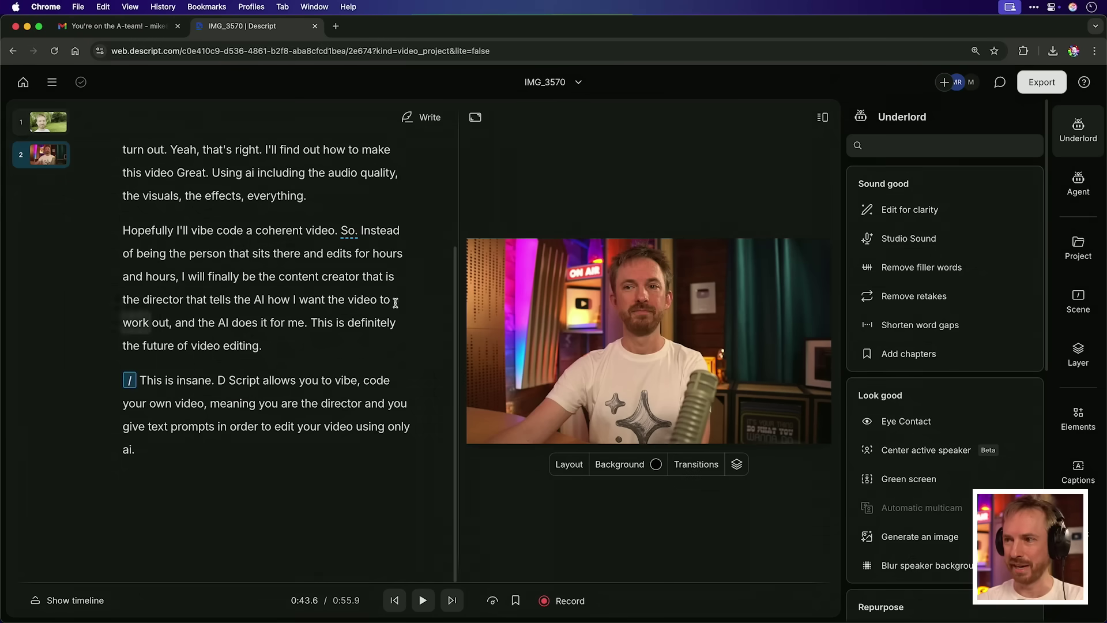
{"action": "left_click", "coordinate": [50, 130]}
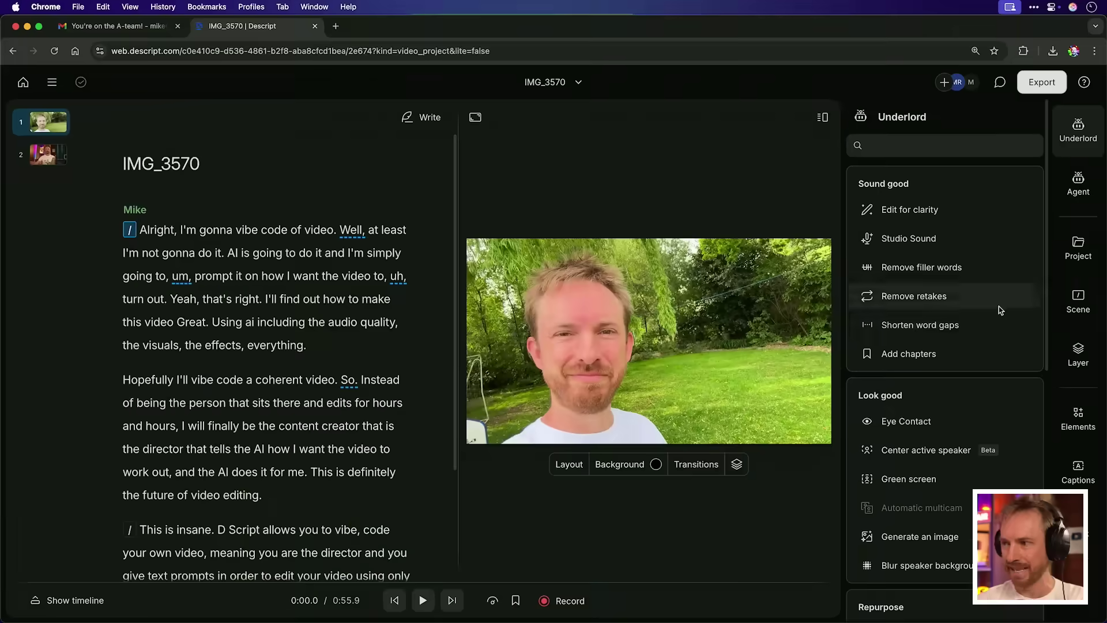
Look through the available Underlord AI tools and open the Agent chat
{"action": "scroll", "coordinate": [974, 479], "scroll_direction": "down", "scroll_amount": 6}
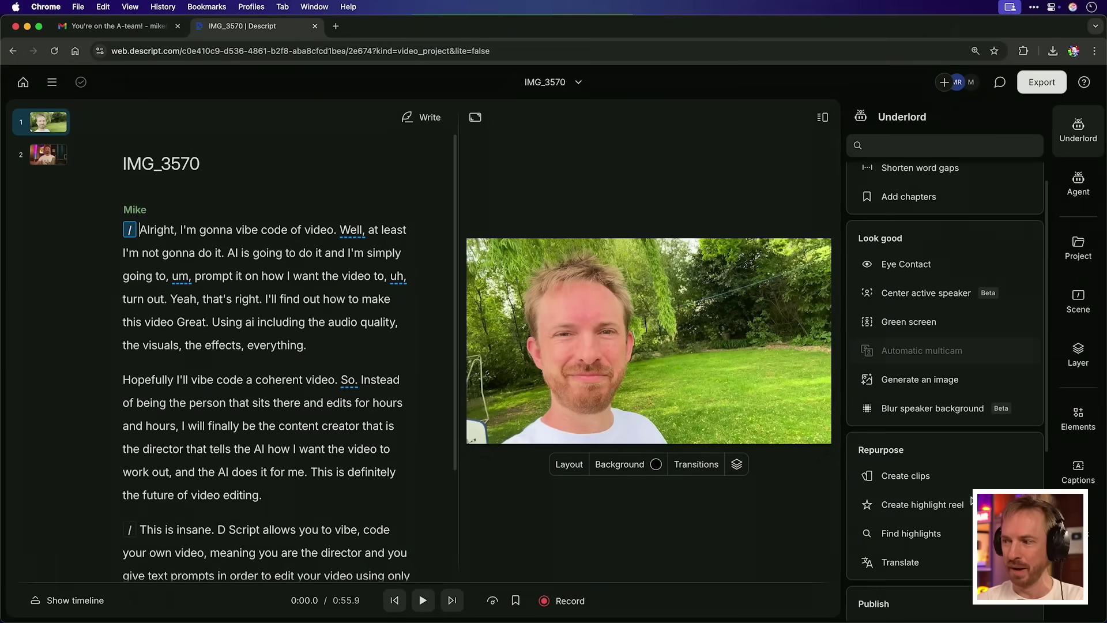
{"action": "scroll", "coordinate": [972, 499], "scroll_direction": "down", "scroll_amount": 3}
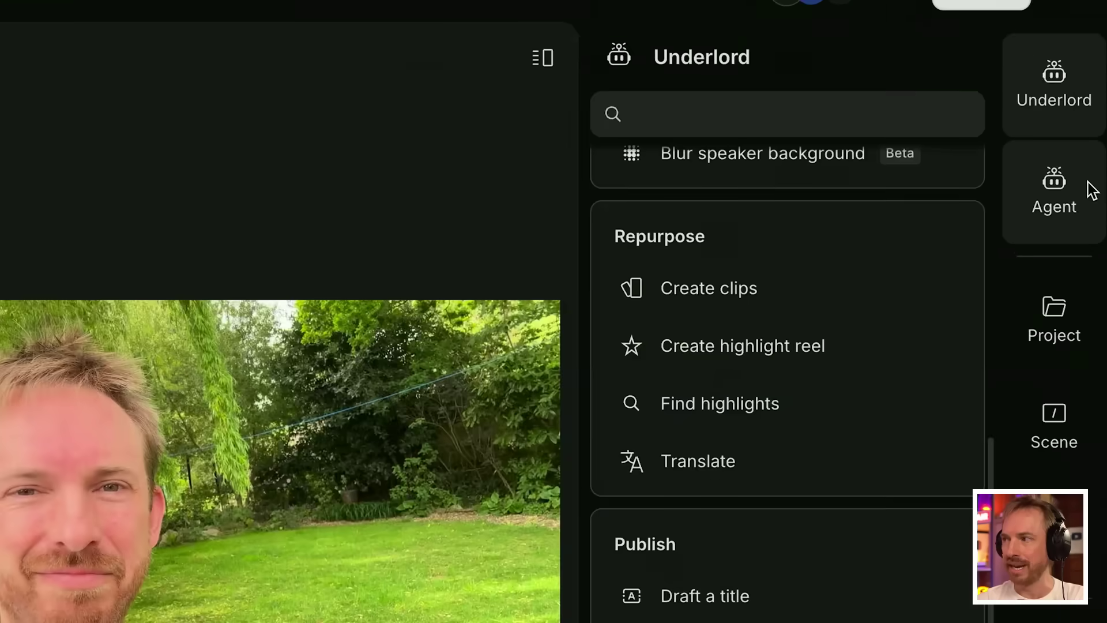
{"action": "left_click", "coordinate": [1091, 190]}
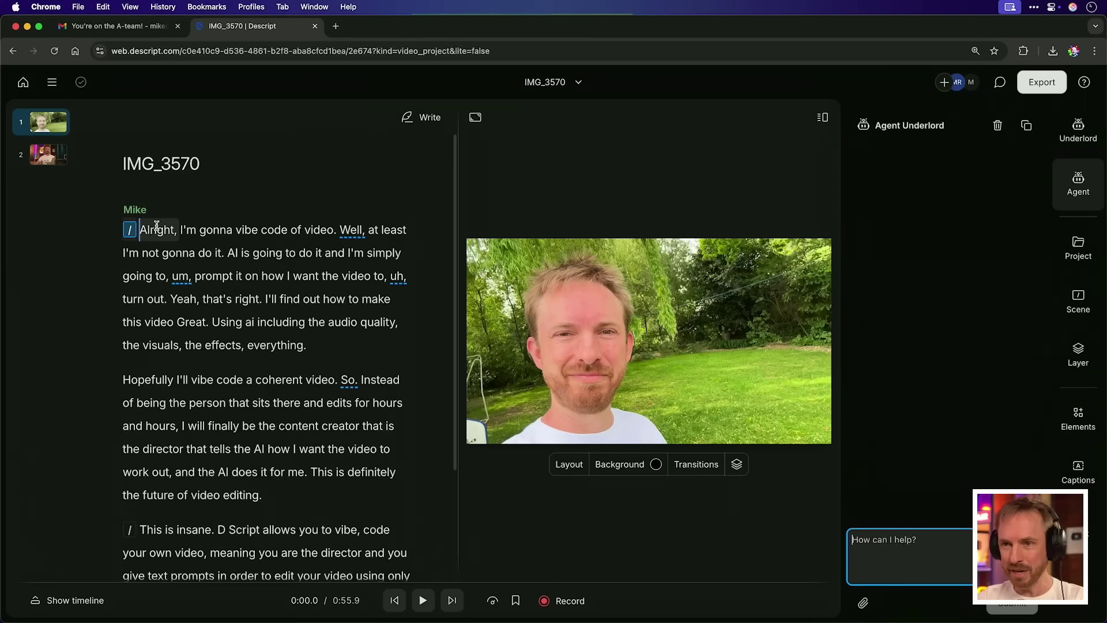
Play the opening from "Alright" and ask the agent to fix and improve the audio quality of the whole project
{"action": "left_click", "coordinate": [153, 230]}
{"action": "key", "text": "space"}
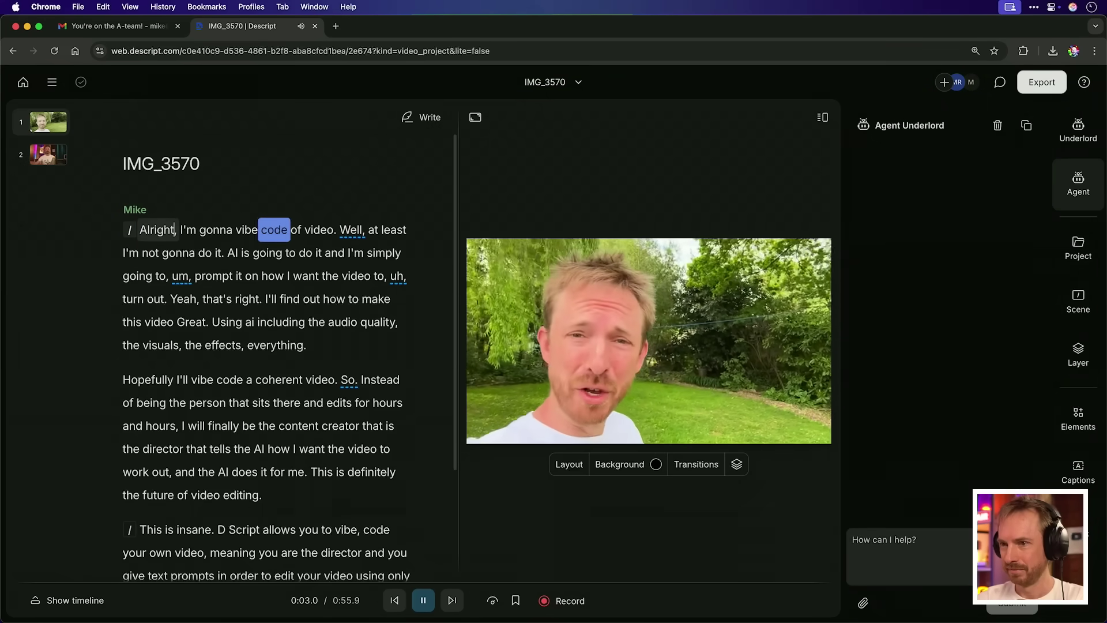
{"action": "key", "text": "alt+space"}
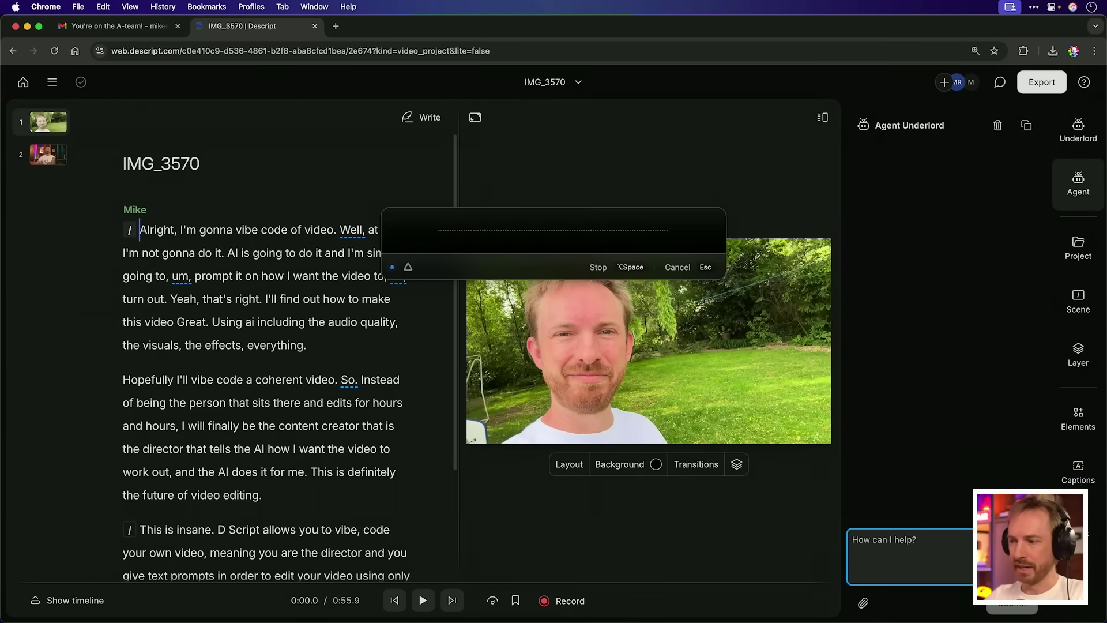
{"action": "key", "text": "alt+space"}
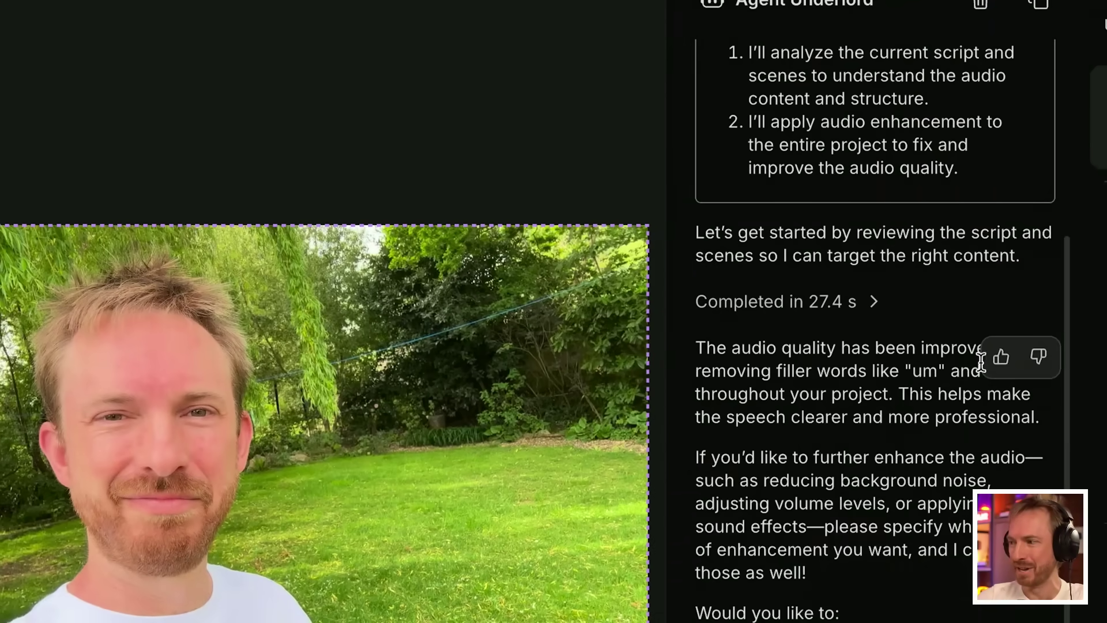
Rate the agent's audio improvement reply positively with the comment "You are awesome"
{"action": "left_click", "coordinate": [992, 361]}
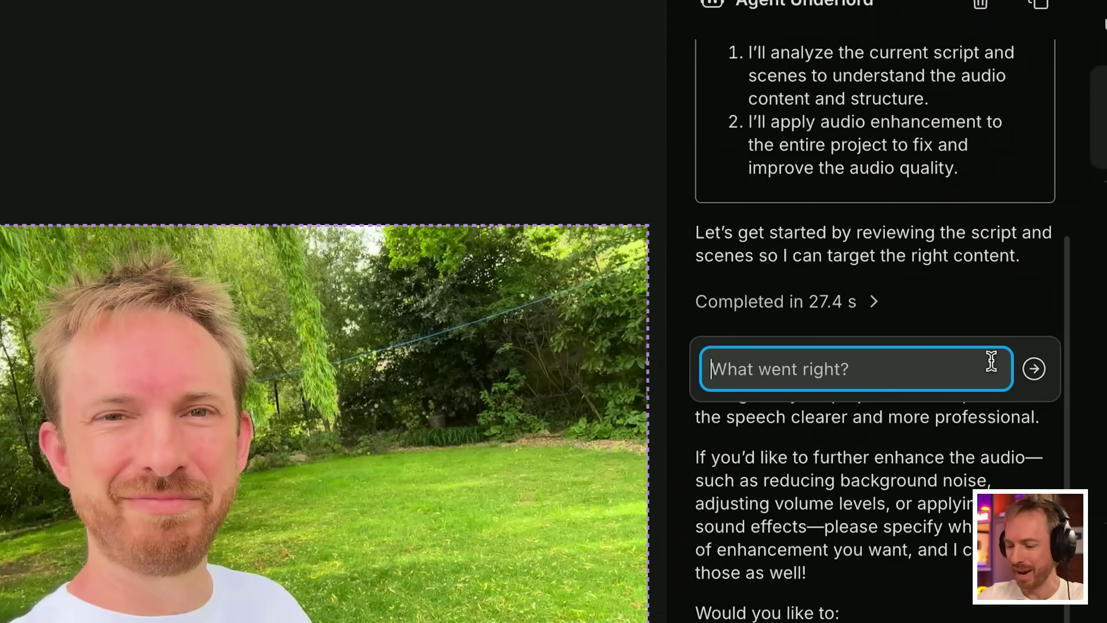
{"action": "type", "text": "You are awesome"}
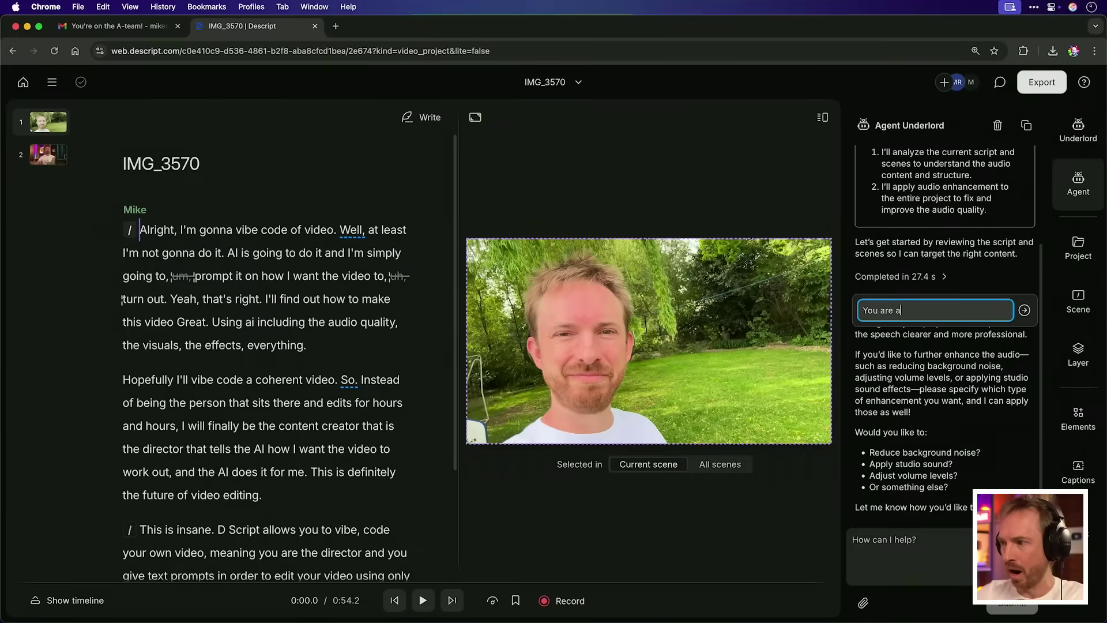
{"action": "key", "text": "Return"}
Play the cleaned-up passage and ask the agent to cover all jump cuts with B-roll
{"action": "key", "text": "space"}
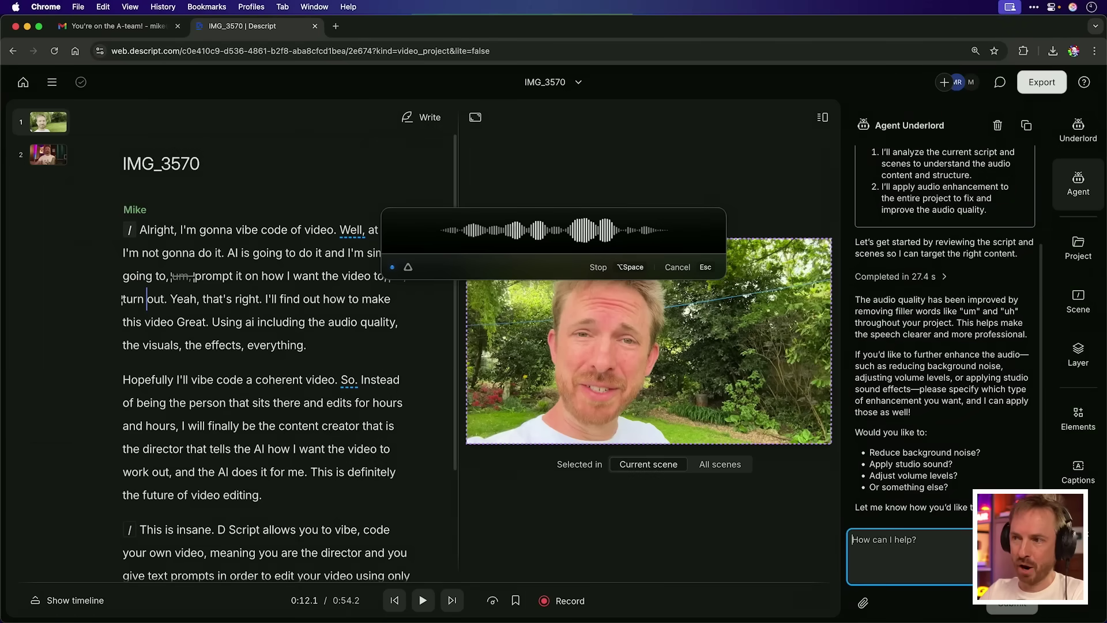
{"action": "key", "text": "Return"}
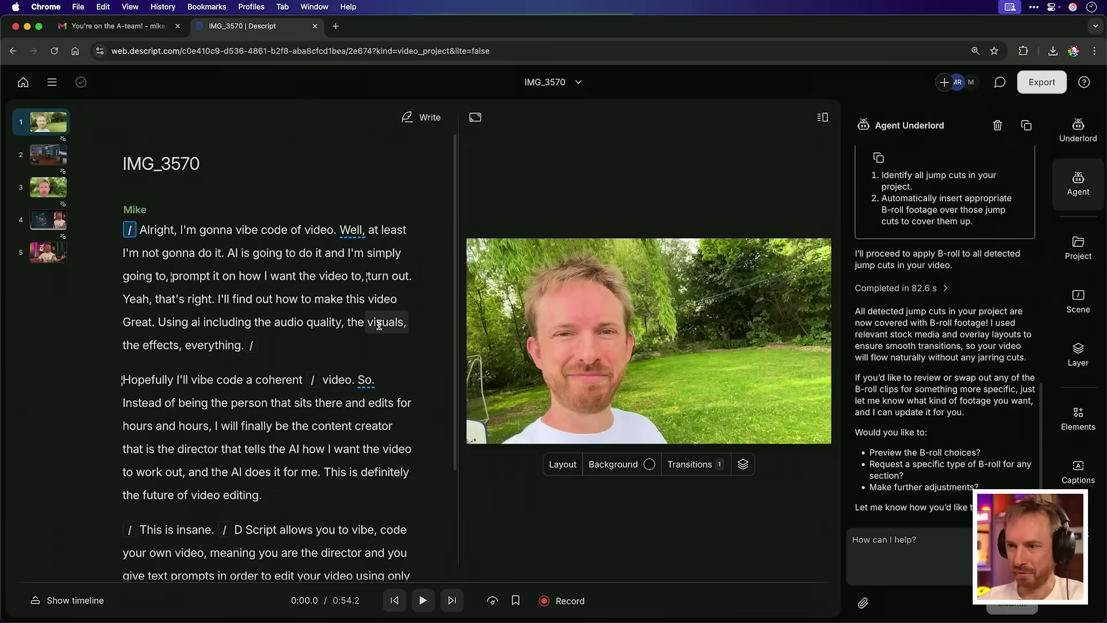
Preview the first B-roll clip, move the third scene's start to just before "vibe", and replay from "everything"
{"action": "left_click", "coordinate": [379, 324]}
{"action": "key", "text": "space"}
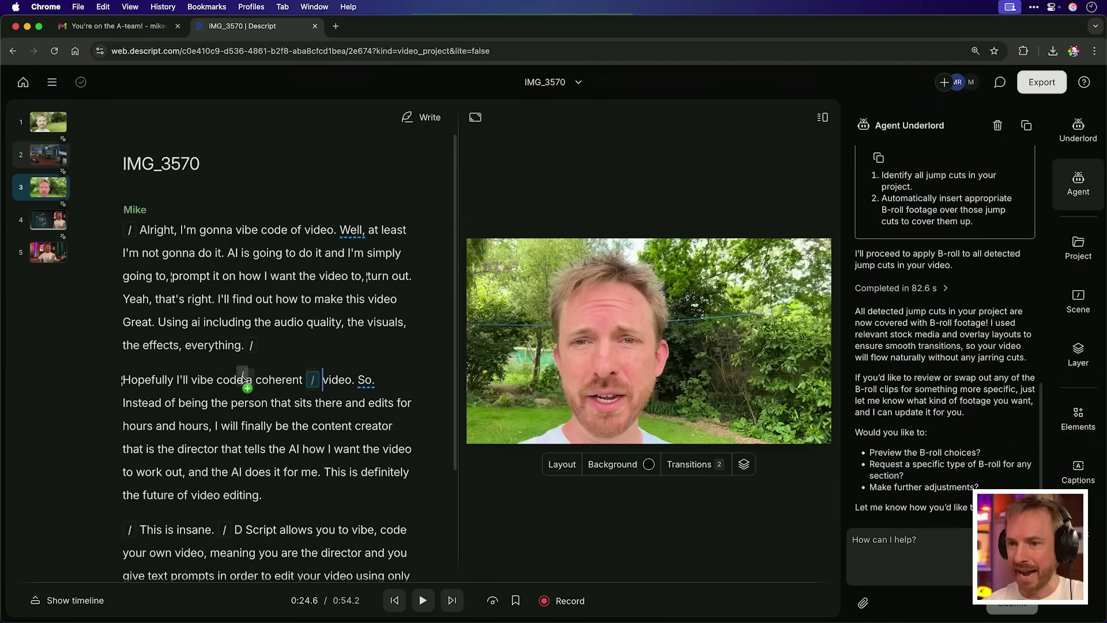
{"action": "left_click_drag", "start_coordinate": [189, 381], "coordinate": [197, 390]}
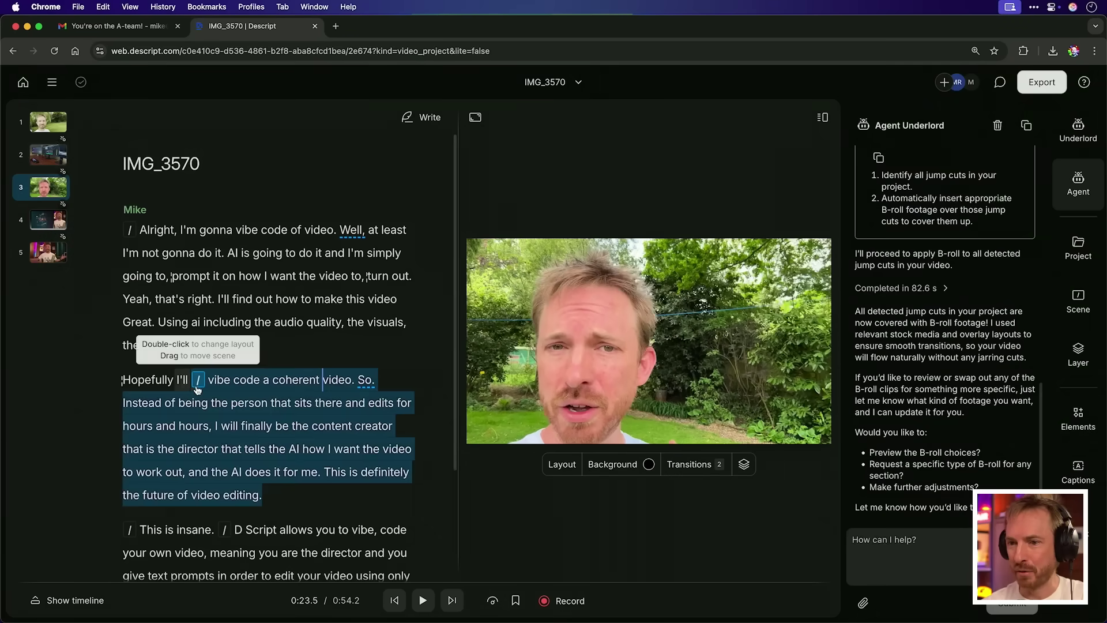
{"action": "left_click", "coordinate": [228, 381]}
{"action": "left_click", "coordinate": [233, 348]}
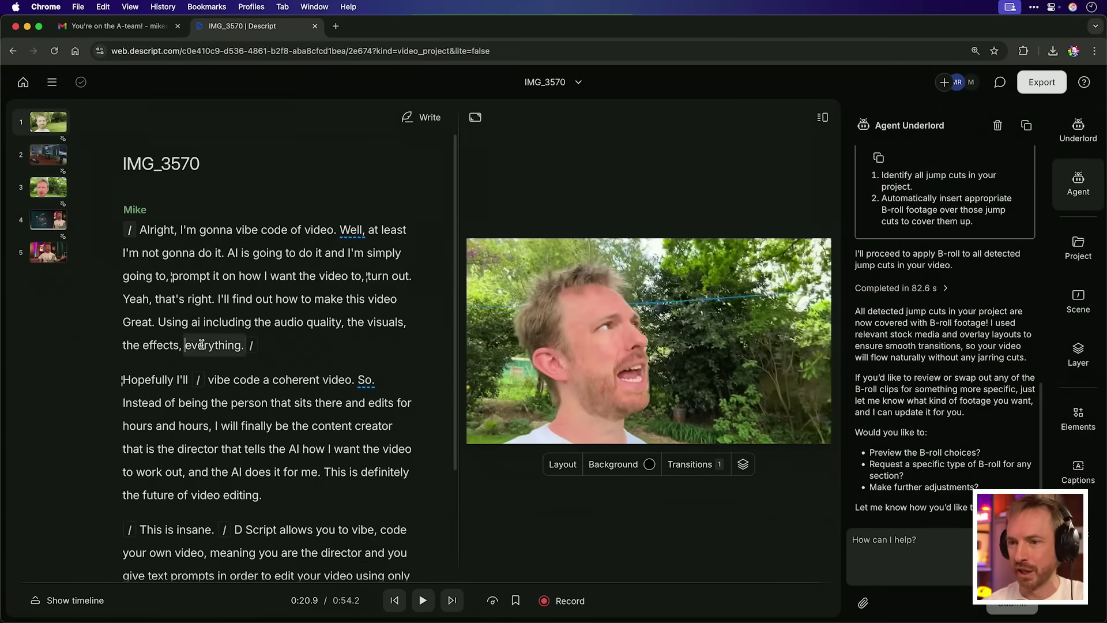
{"action": "key", "text": "space"}
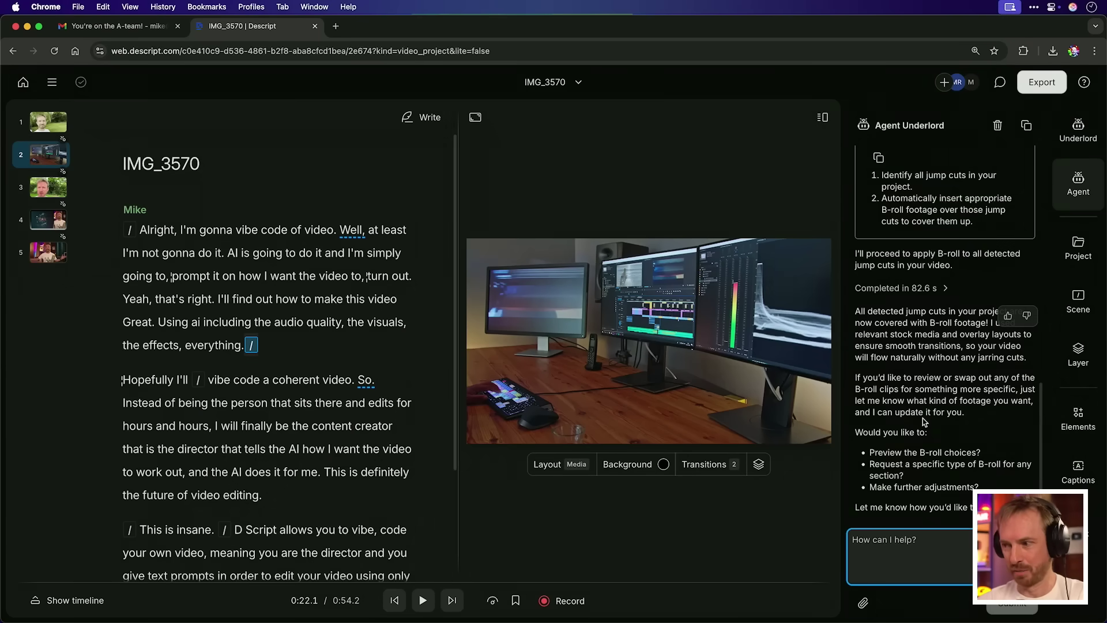
Ask the agent "Can you give me three other options for the first B-roll clip?" and expand its progress details
{"action": "key", "text": "alt+space"}
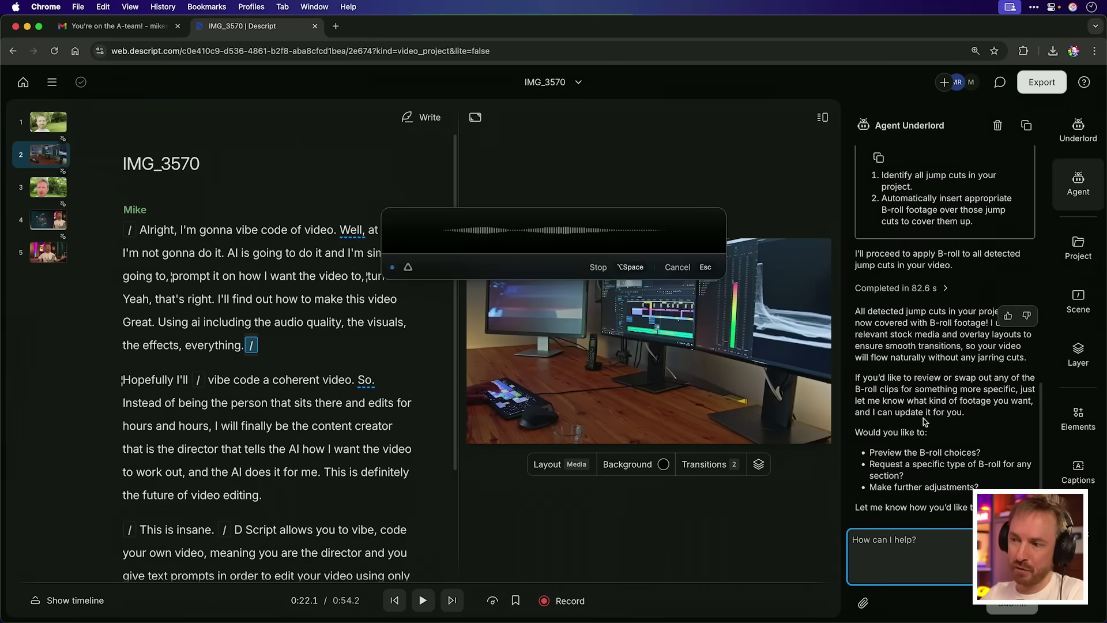
{"action": "key", "text": "alt+space"}
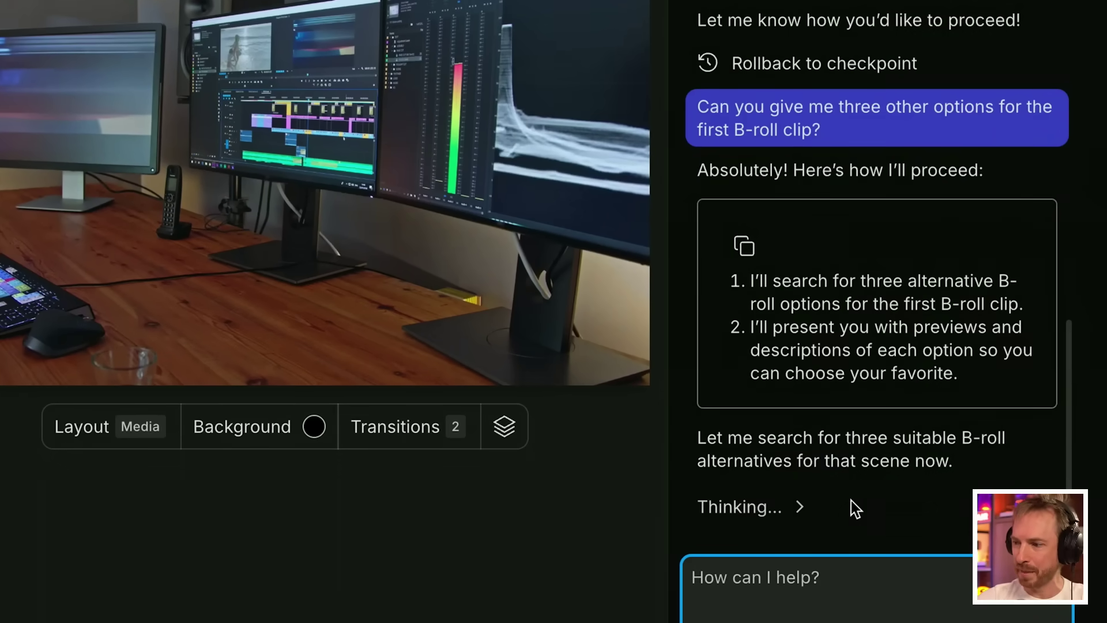
{"action": "left_click", "coordinate": [815, 504]}
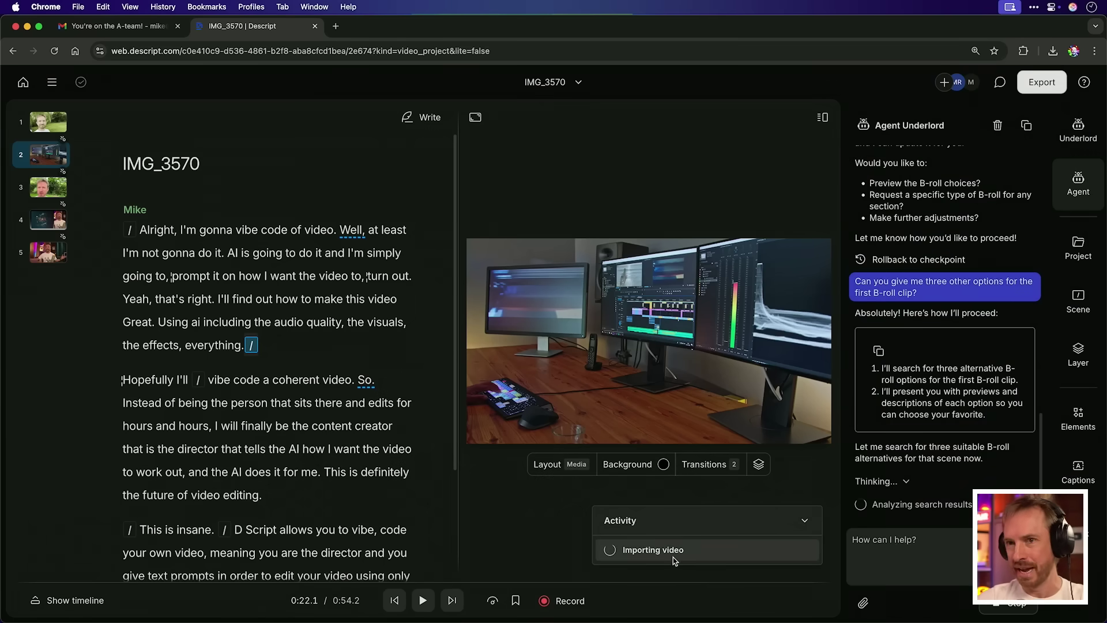
{"action": "left_click", "coordinate": [644, 315]}
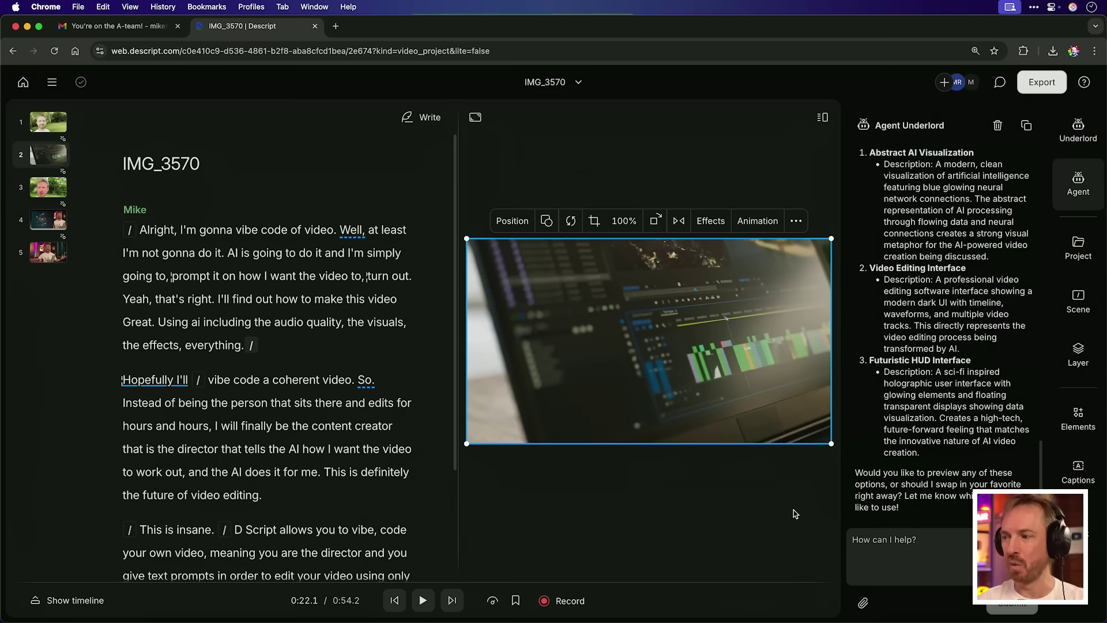
Set the transition between the second and third scenes to Cross-zoom and play the video through it
{"action": "left_click", "coordinate": [62, 171]}
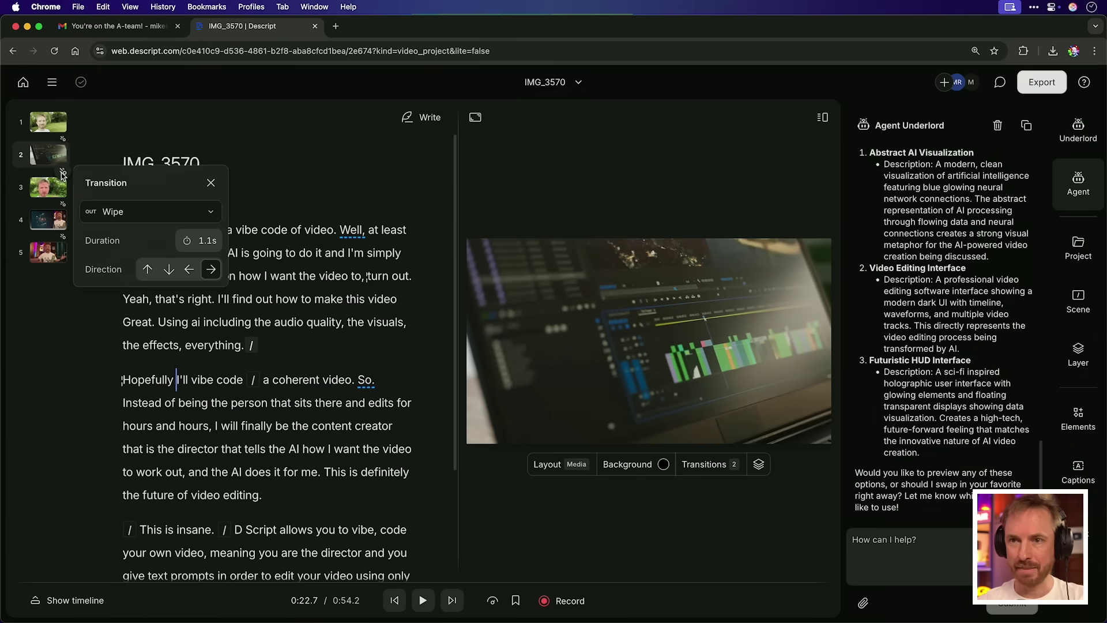
{"action": "left_click", "coordinate": [136, 205]}
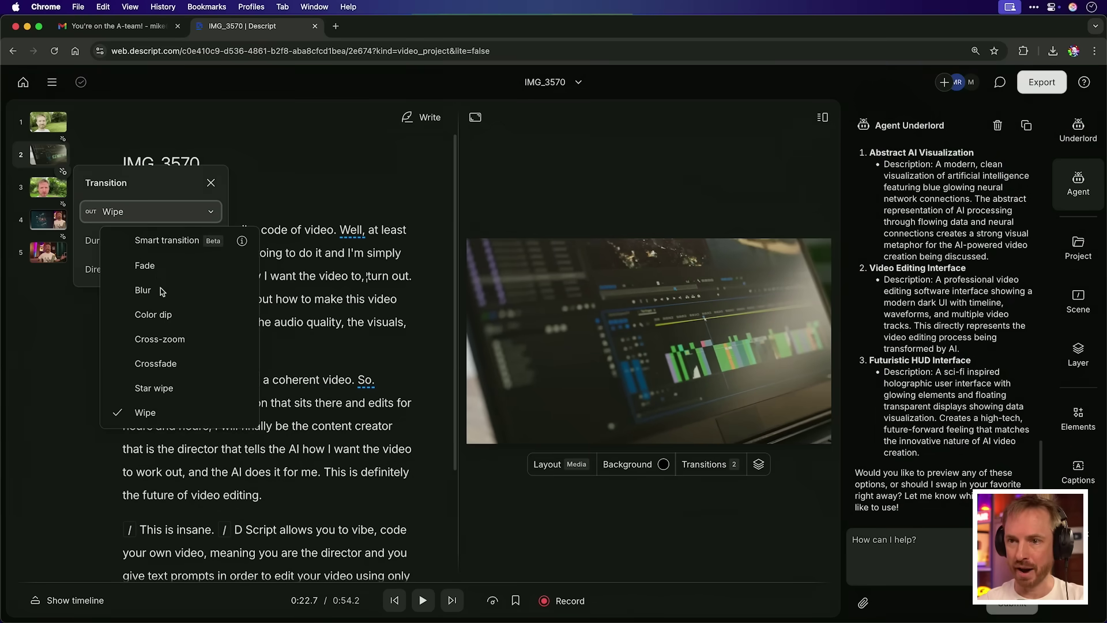
{"action": "left_click", "coordinate": [162, 347]}
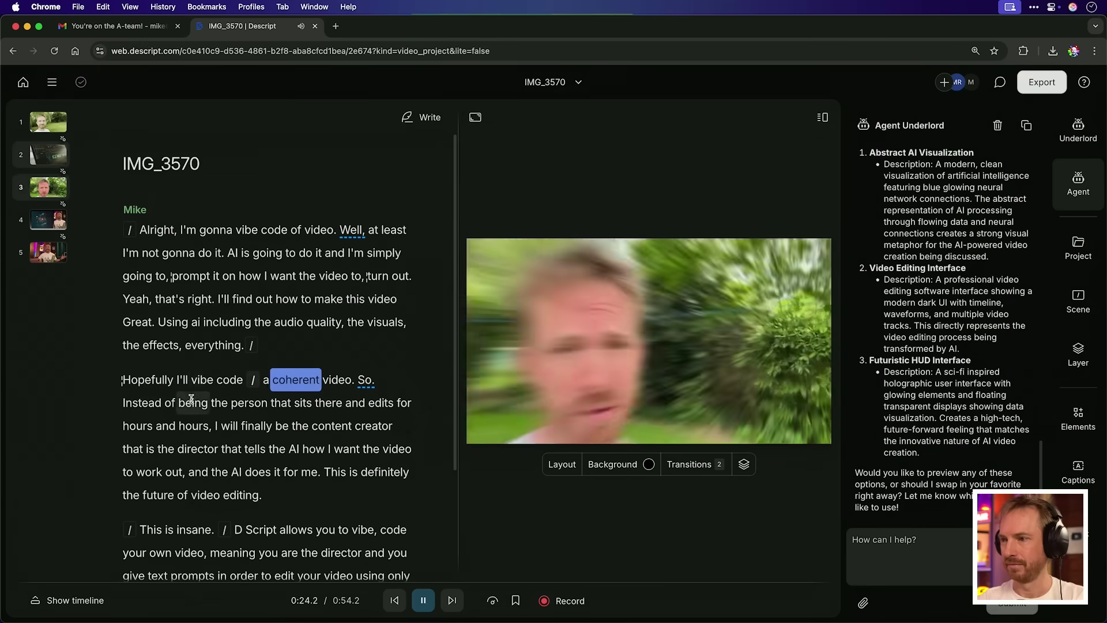
{"action": "key", "text": "space"}
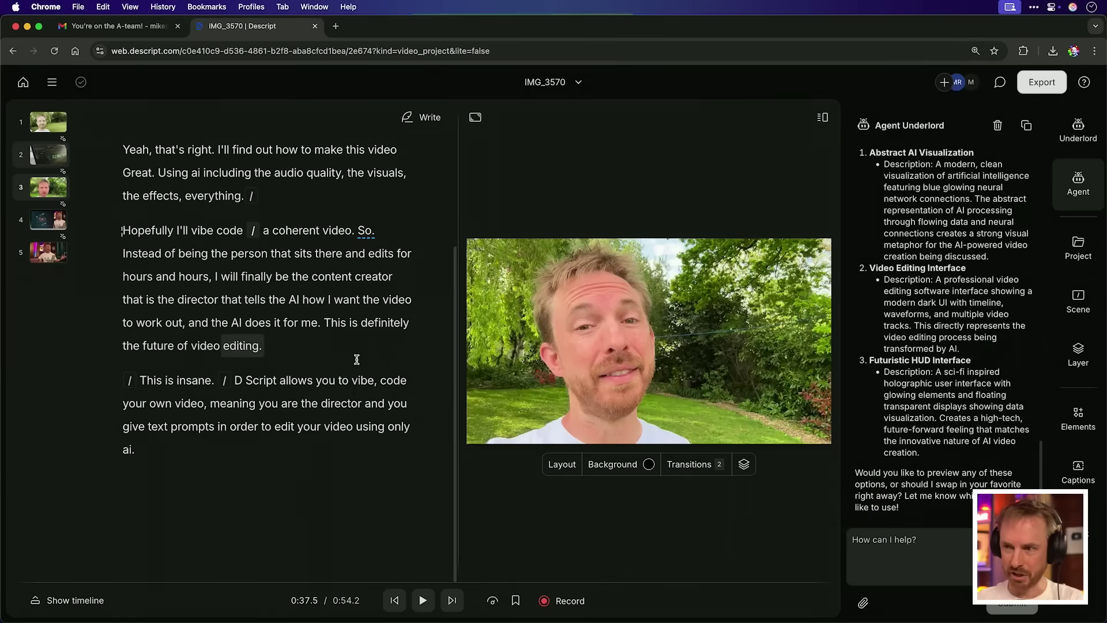
Play the end of the third scene, select the script from "This is definitely", and ask the agent to remove the awkward silence there
{"action": "key", "text": "space"}
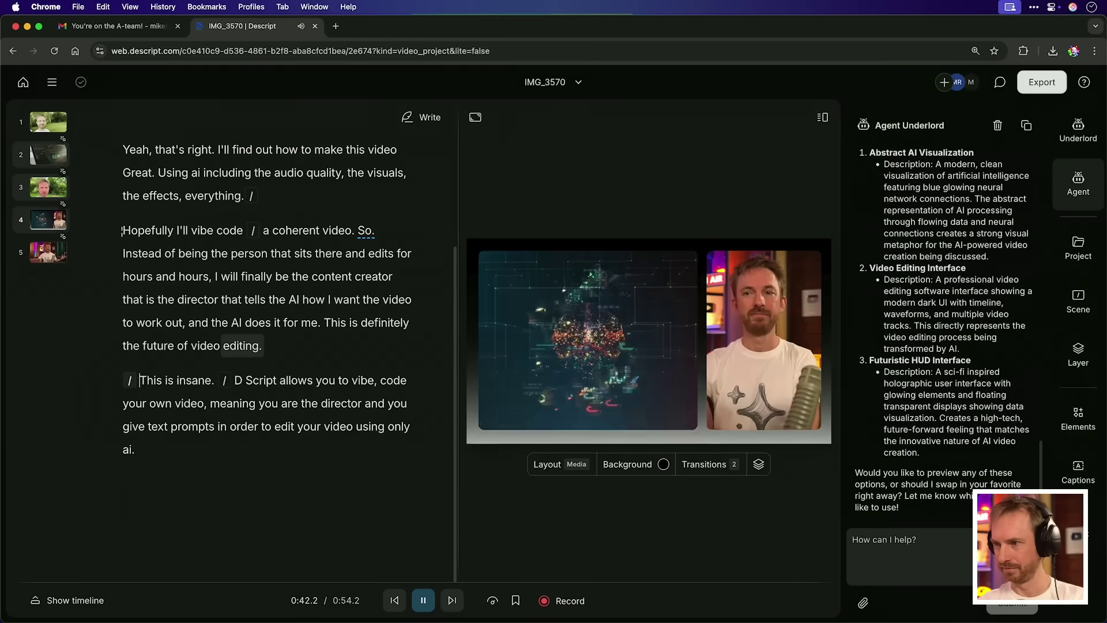
{"action": "key", "text": "space"}
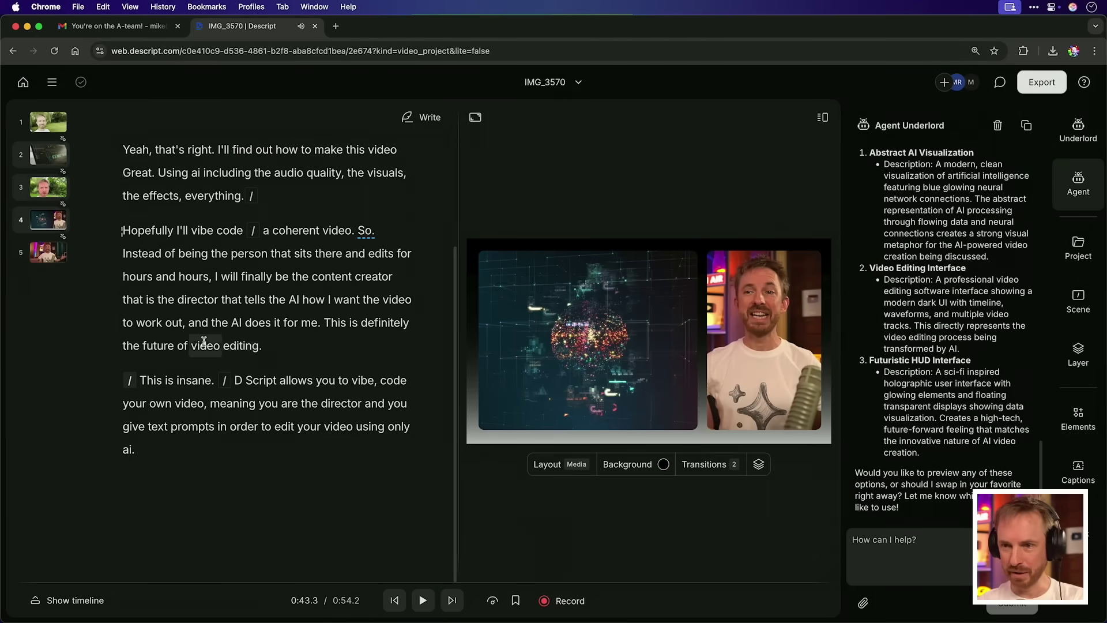
{"action": "left_click_drag", "start_coordinate": [325, 331], "coordinate": [325, 356]}
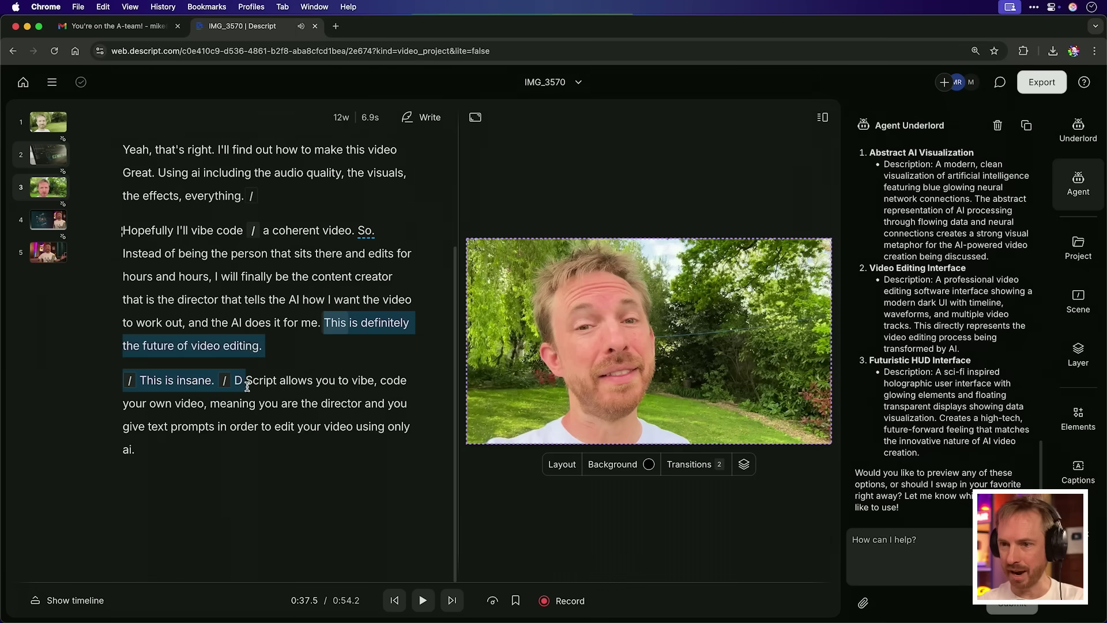
{"action": "left_click", "coordinate": [926, 553]}
{"action": "key", "text": "alt+space"}
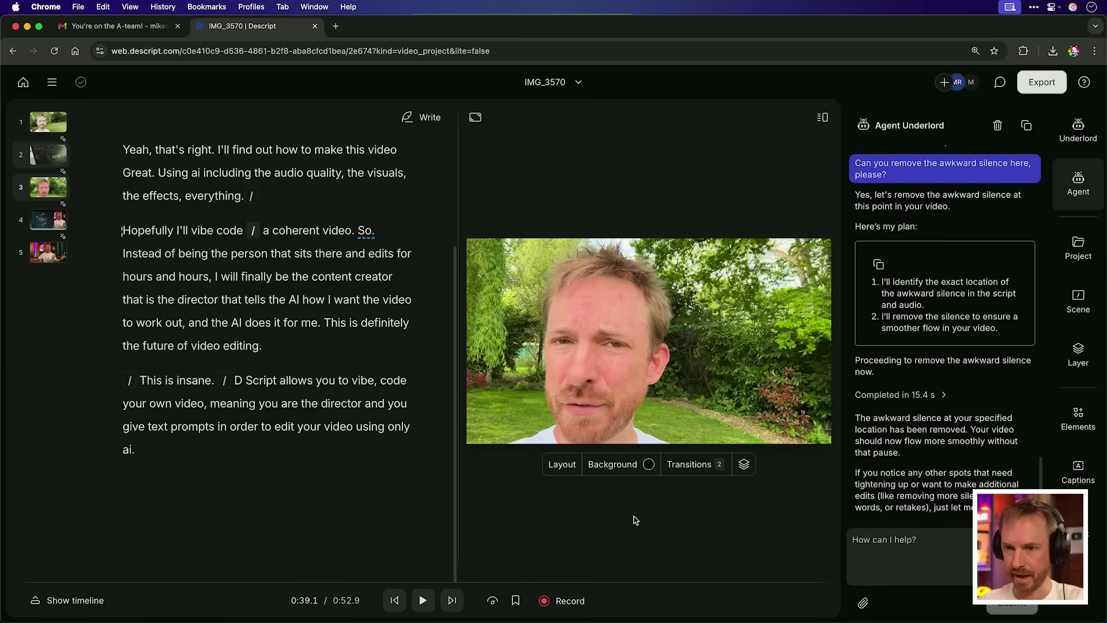
Play back the trimmed section and check the closing sentence about editing with text prompts
{"action": "key", "text": "space"}
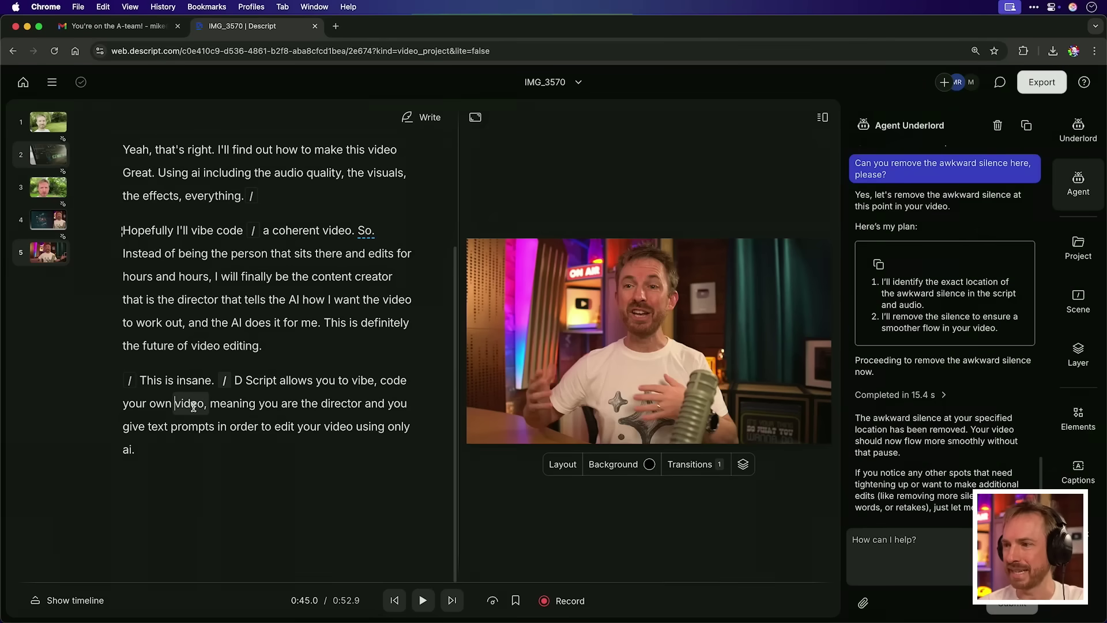
{"action": "left_click", "coordinate": [251, 423]}
{"action": "left_click", "coordinate": [377, 427]}
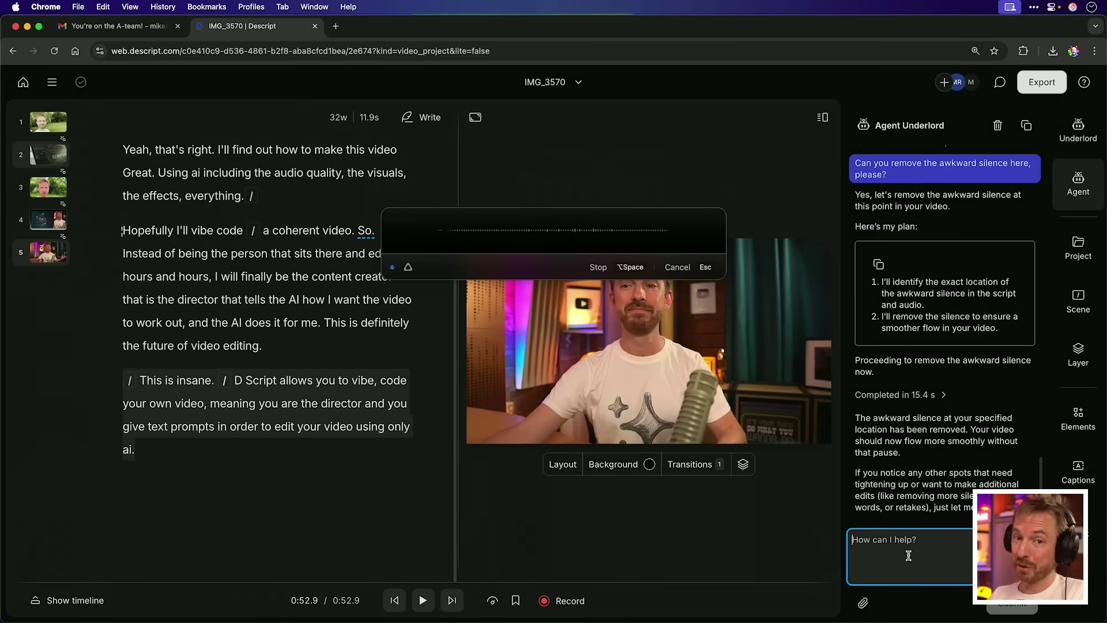
Dictate and submit another request to the agent for the closing paragraph, then play the video from "This is definitely"
{"action": "key", "text": "alt+space"}
{"action": "key", "text": "Return"}
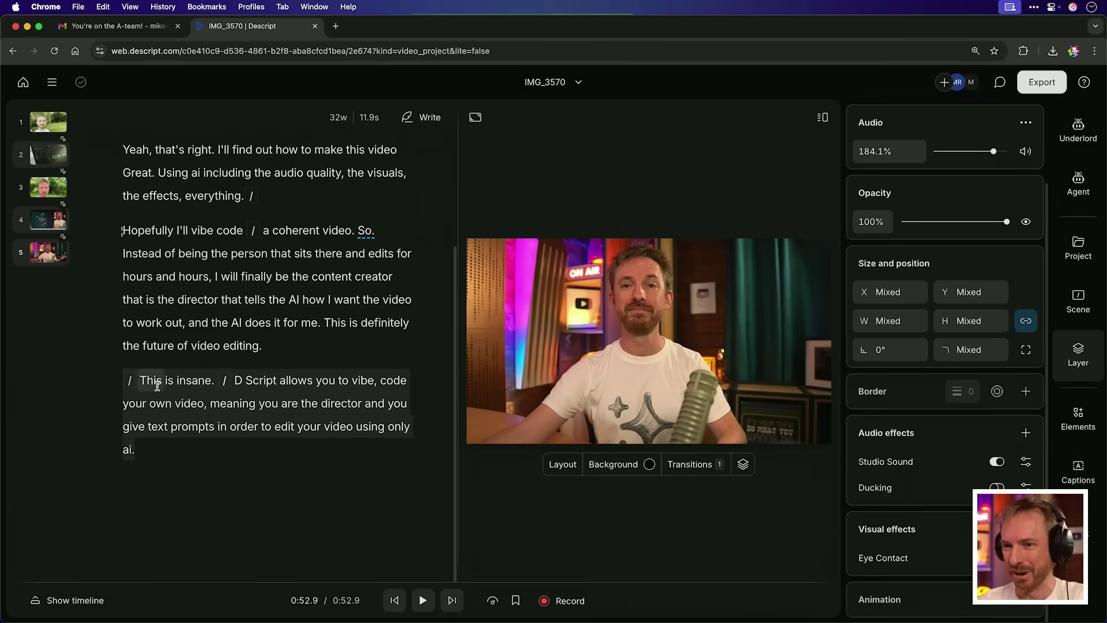
{"action": "triple_click", "coordinate": [154, 384]}
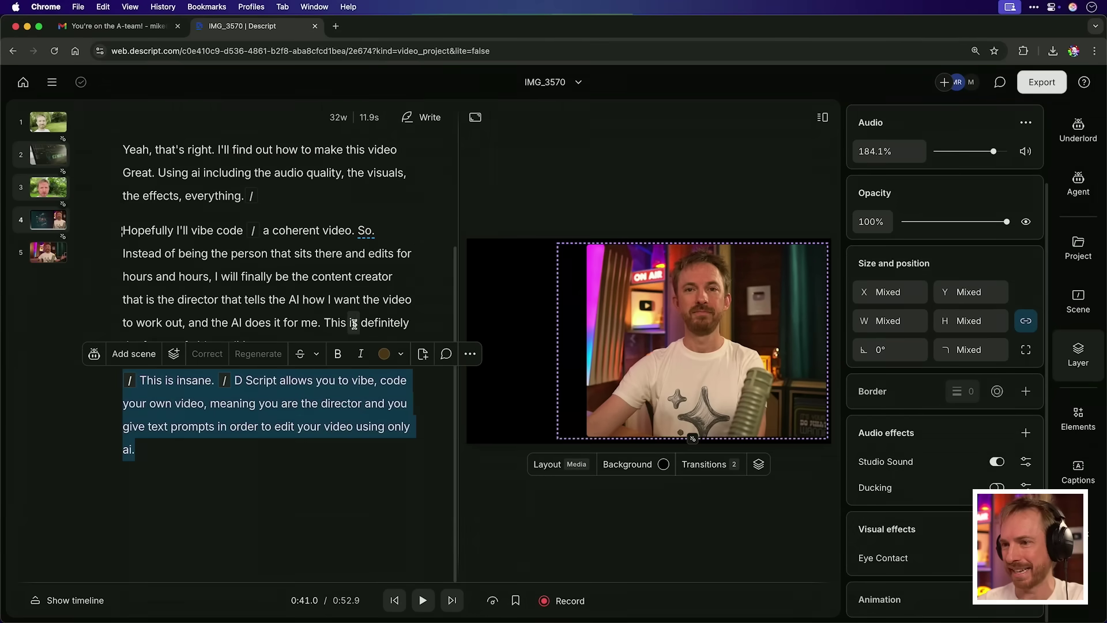
{"action": "left_click", "coordinate": [363, 325]}
{"action": "key", "text": "space"}
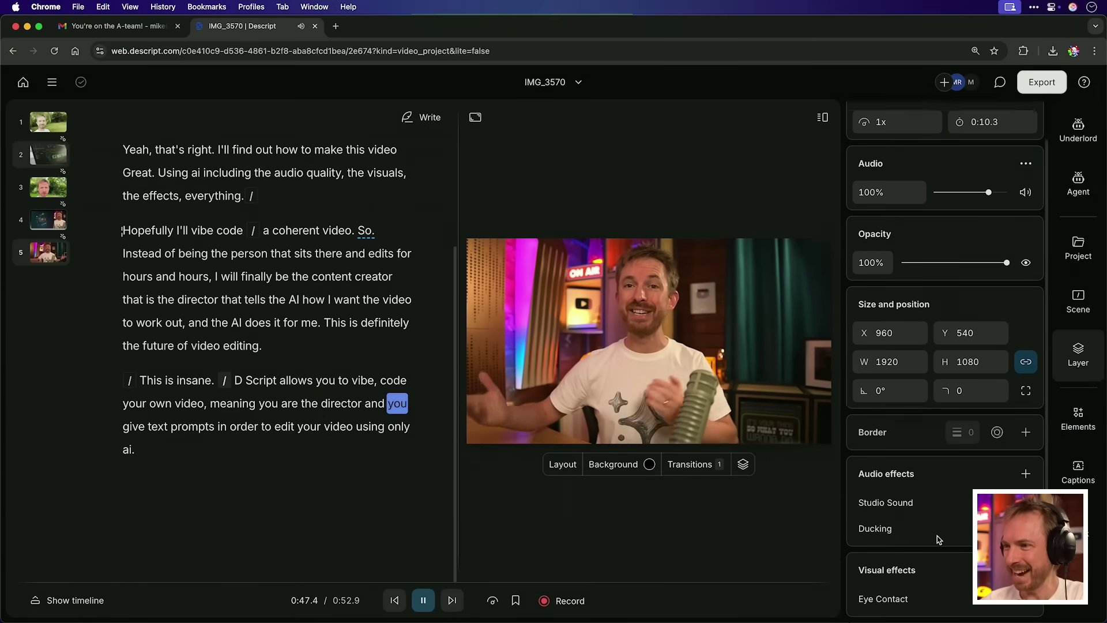
Inspect the final scene's layer audio settings and the frames around "prompts in order to edit your video using" in the closing sentence
{"action": "scroll", "coordinate": [936, 535], "scroll_direction": "down", "scroll_amount": 1}
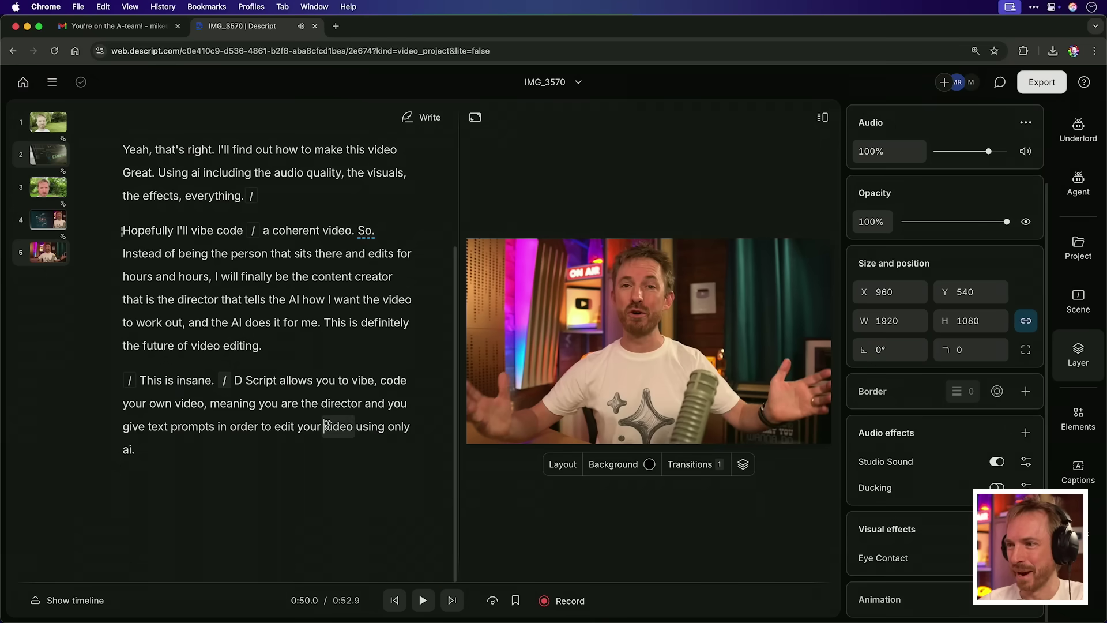
{"action": "left_click", "coordinate": [378, 429]}
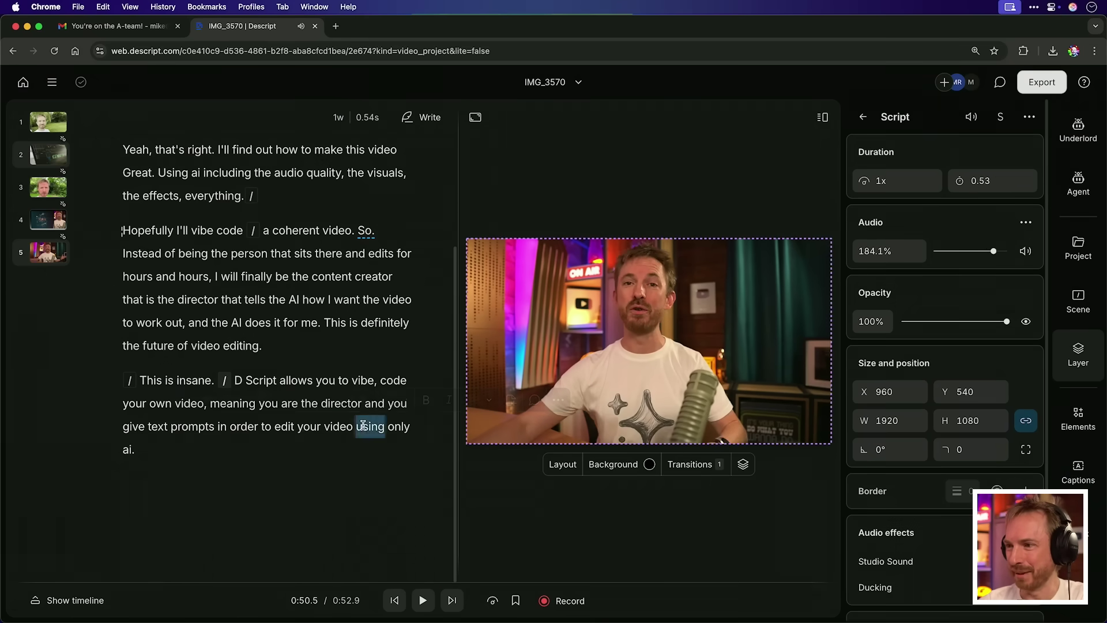
{"action": "left_click", "coordinate": [296, 427]}
{"action": "left_click", "coordinate": [220, 427]}
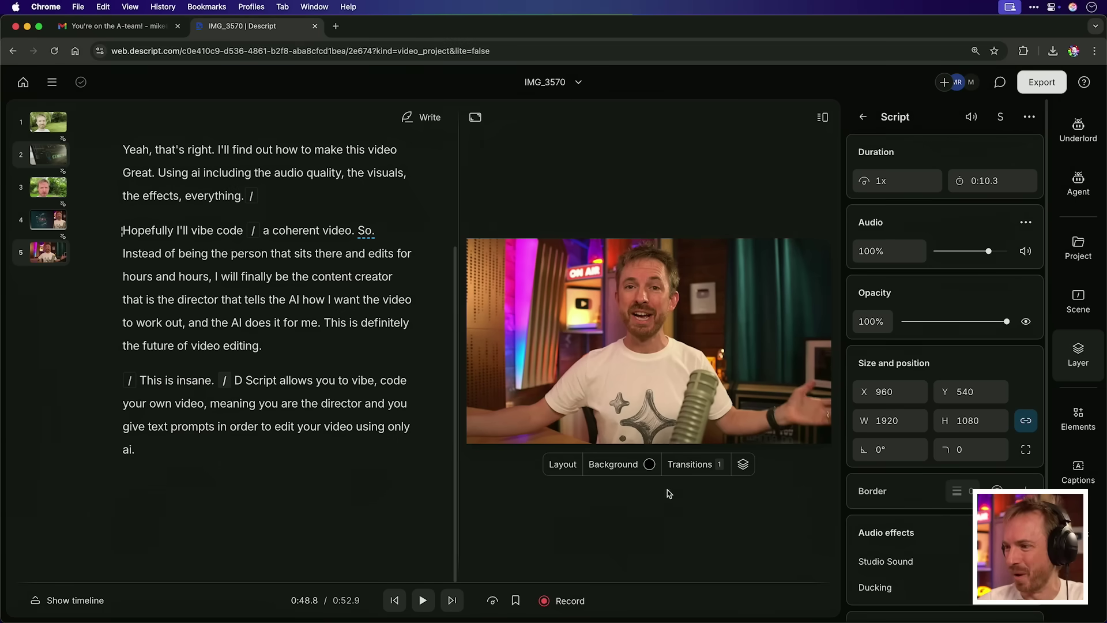
Ask the agent for feedback on the video and read through its suggestions for improvement
{"action": "scroll", "coordinate": [970, 579], "scroll_direction": "down", "scroll_amount": 3}
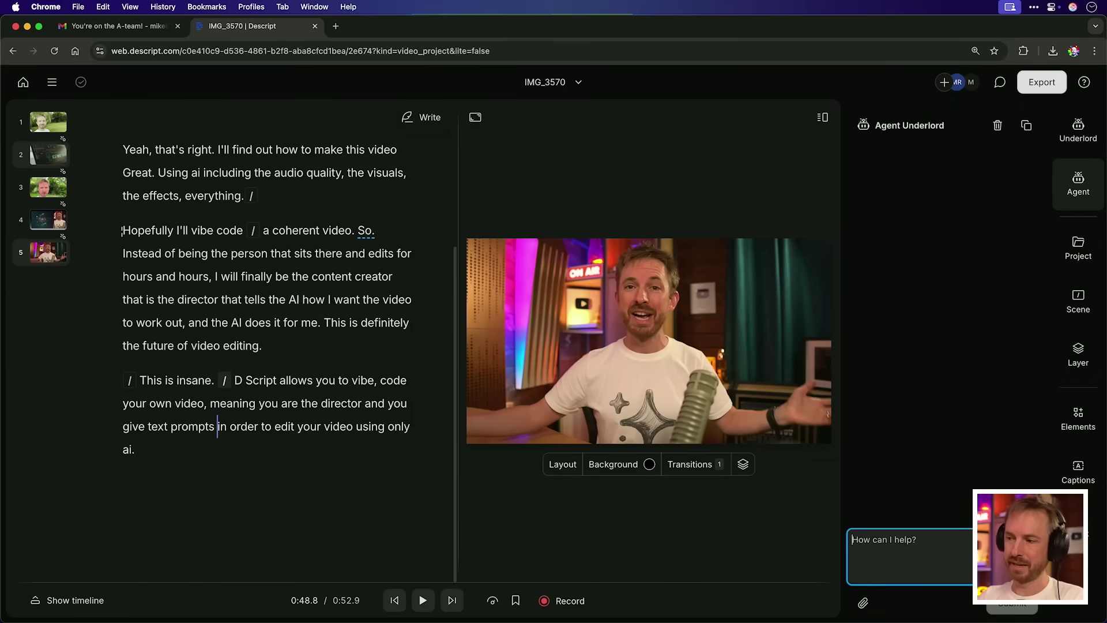
{"action": "key", "text": "alt+space"}
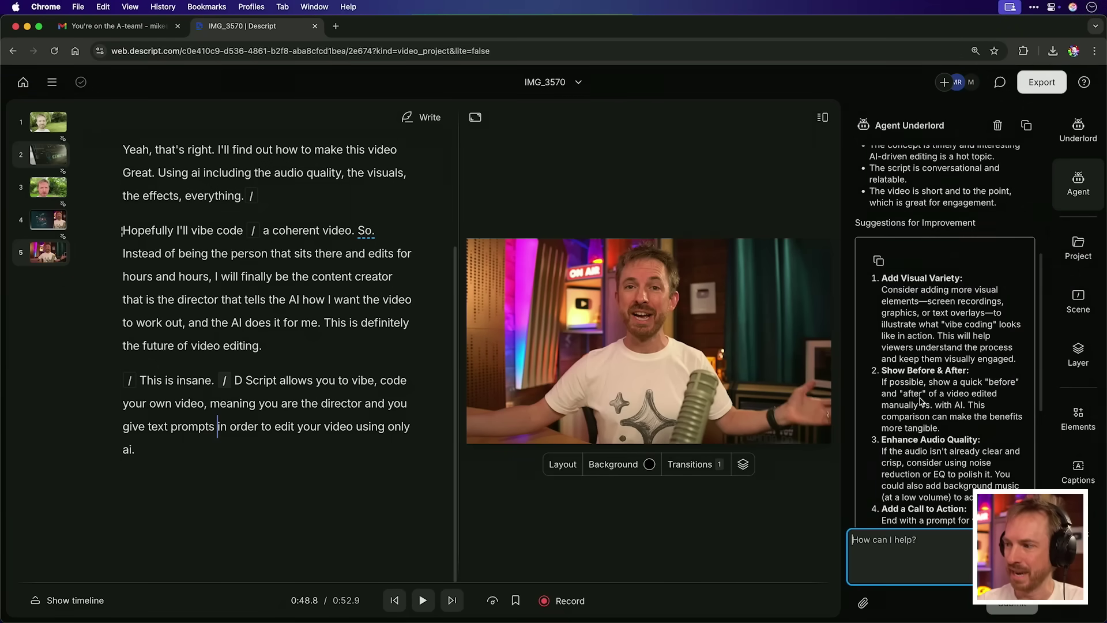
{"action": "scroll", "coordinate": [919, 397], "scroll_direction": "down", "scroll_amount": 6}
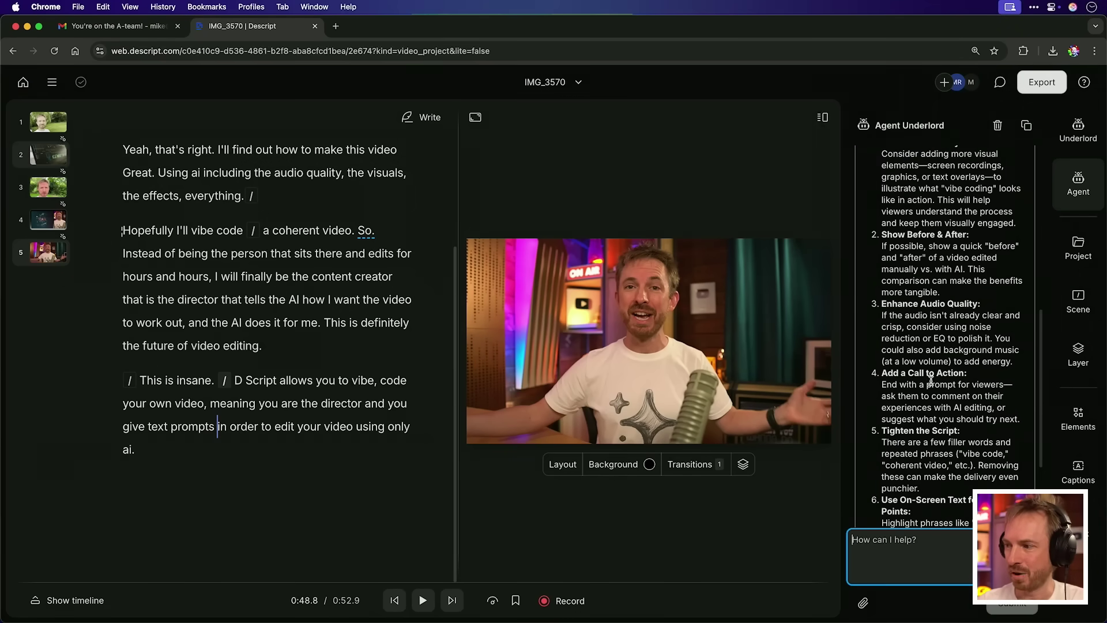
{"action": "scroll", "coordinate": [926, 398], "scroll_direction": "down", "scroll_amount": 2}
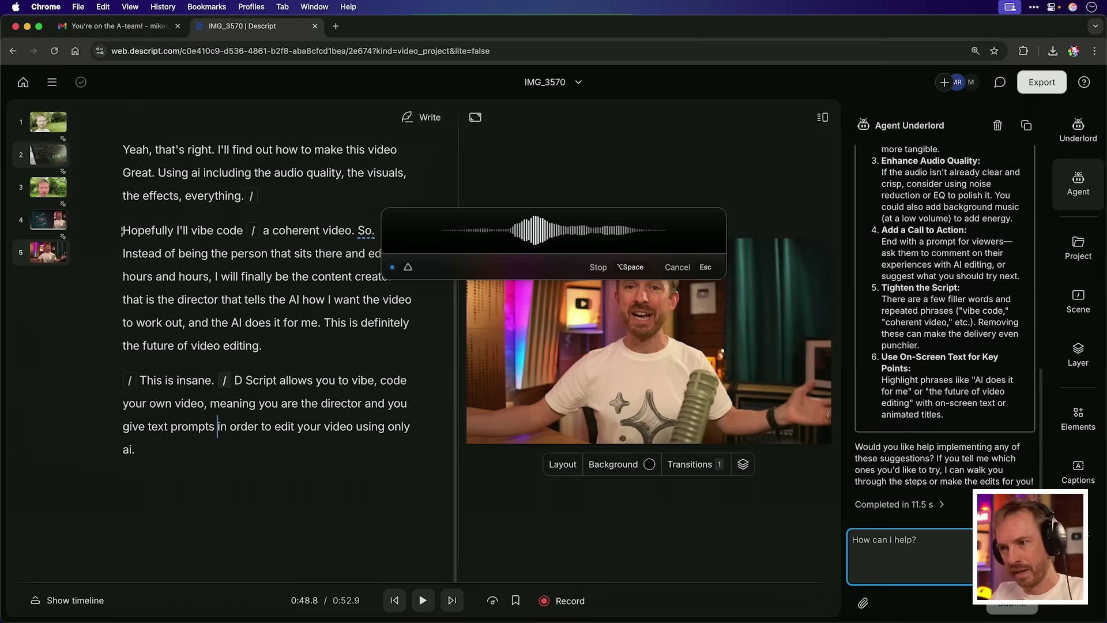
Ask the agent to add on-screen text at the intro and a call to action during the outro
{"action": "key", "text": "alt+space"}
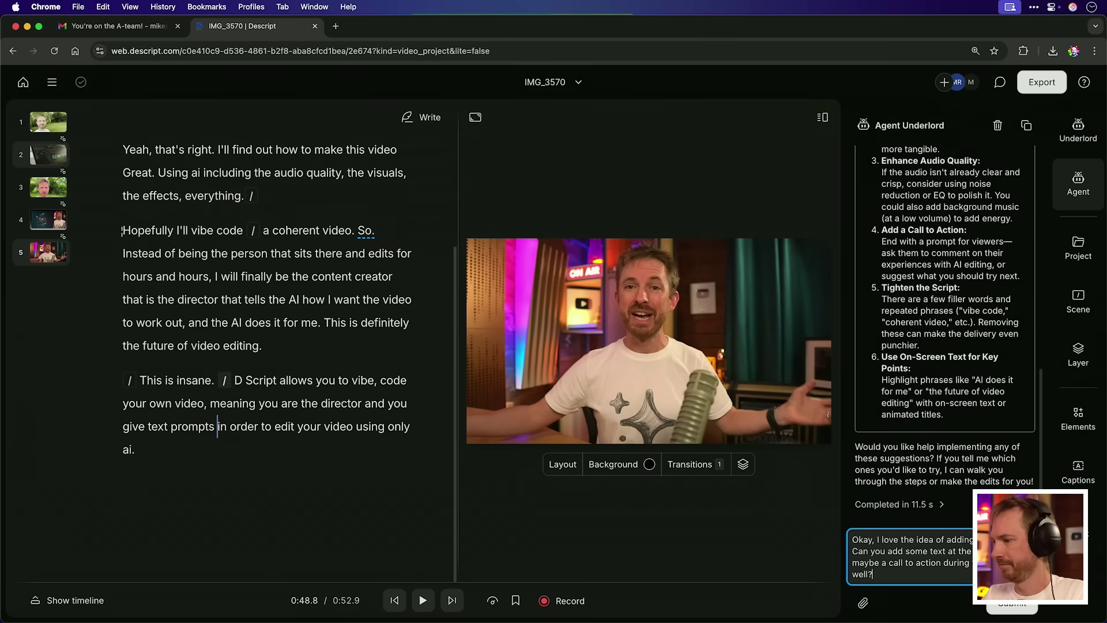
{"action": "key", "text": "Return"}
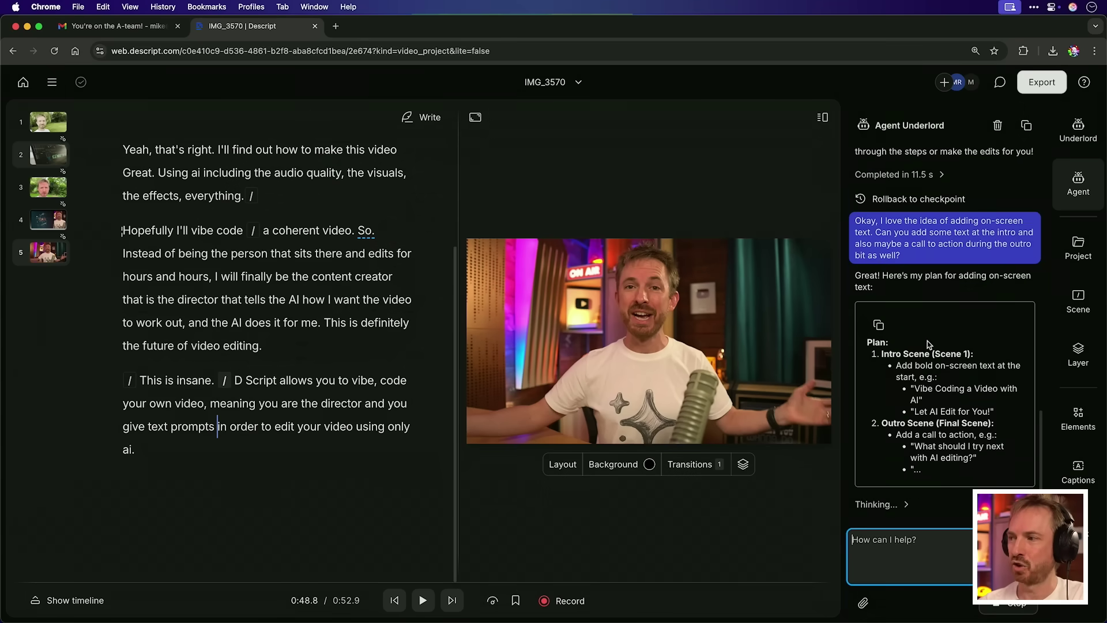
{"action": "scroll", "coordinate": [926, 333], "scroll_direction": "up", "scroll_amount": 5}
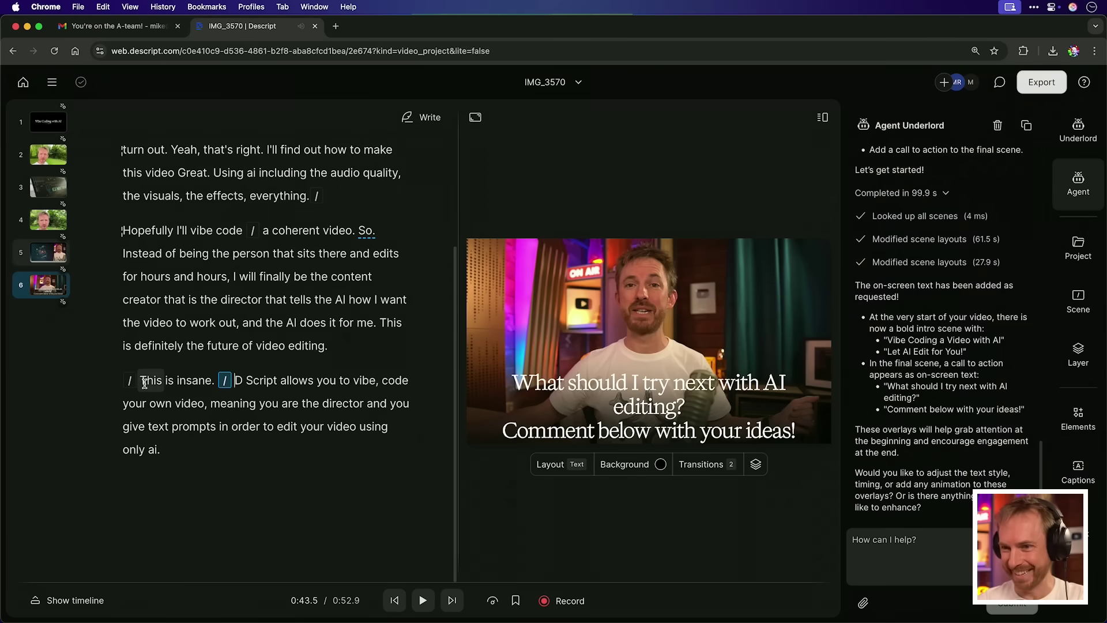
Play the video from "This is insane" and ask the agent for a vertical 9:16 Instagram version with burned-in captions
{"action": "left_click", "coordinate": [143, 382]}
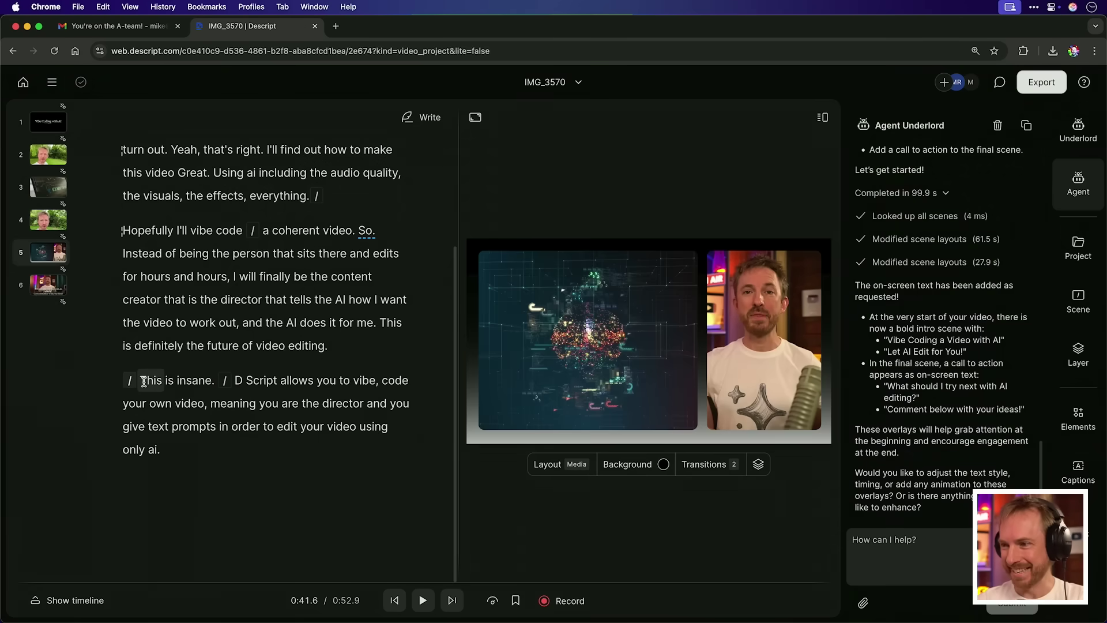
{"action": "key", "text": "space"}
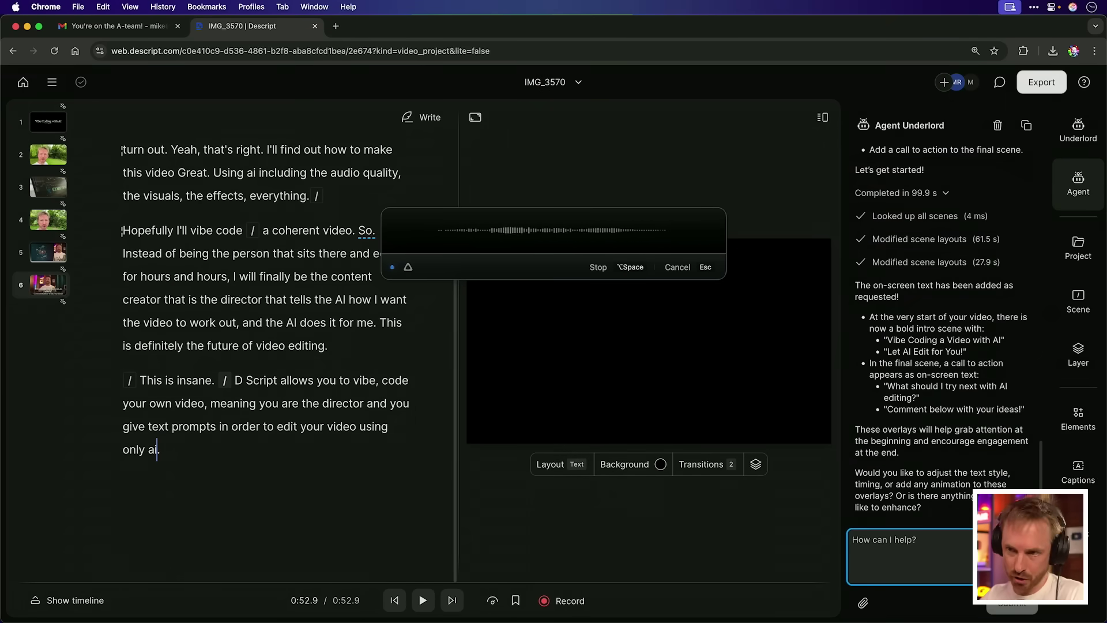
{"action": "key", "text": "alt+space"}
{"action": "key", "text": "Return"}
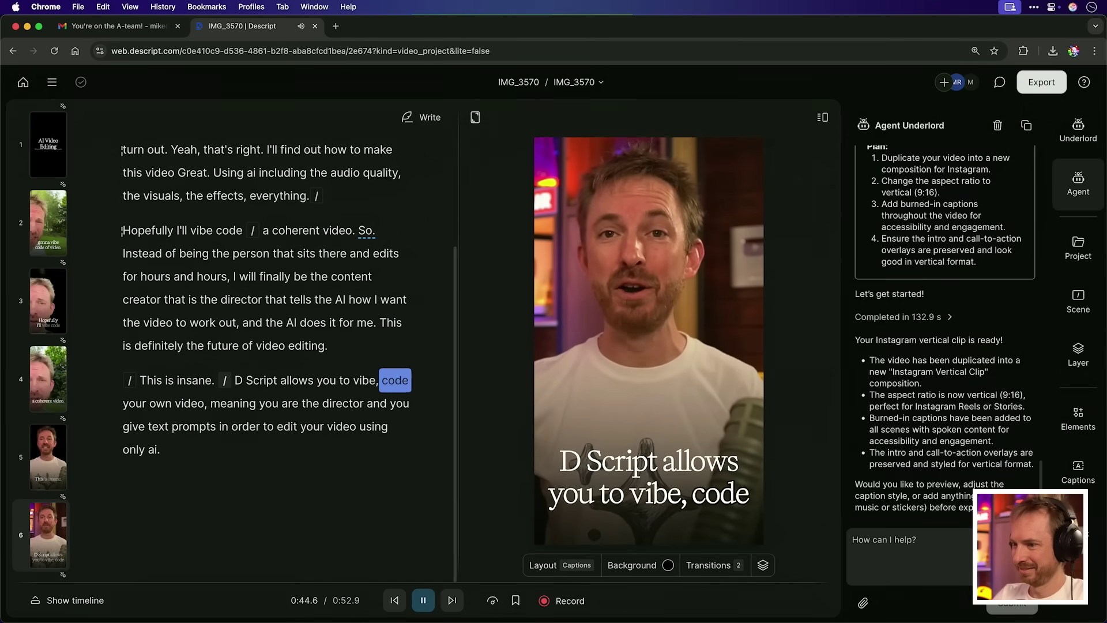
Correct "D Script" to "Descript" in the last paragraph of the vertical video's script
{"action": "left_click_drag", "start_coordinate": [238, 383], "coordinate": [249, 392]}
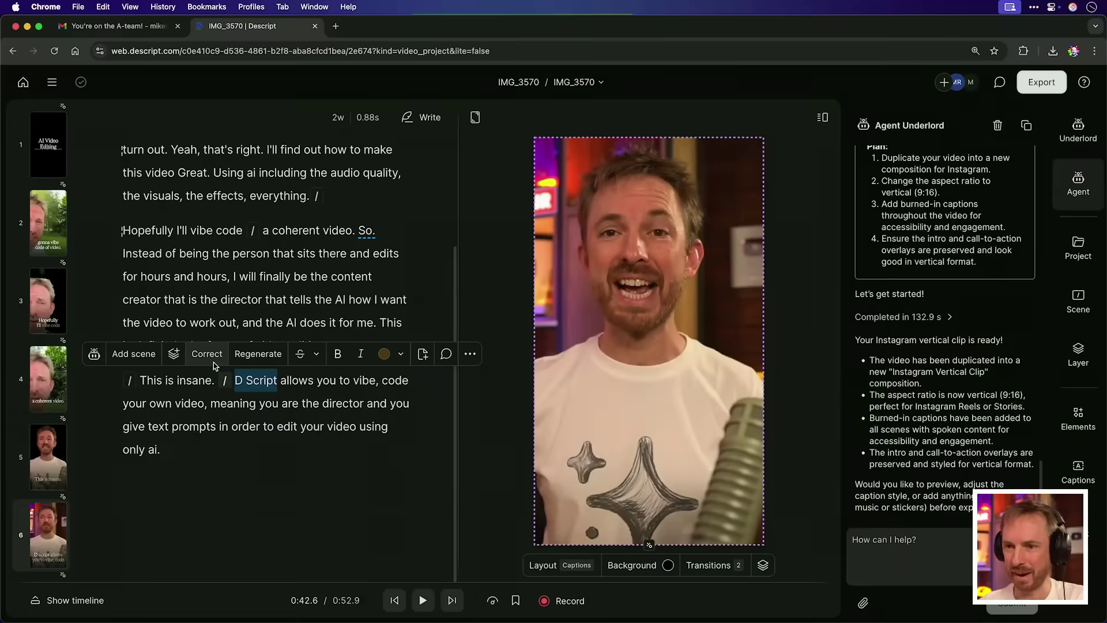
{"action": "left_click", "coordinate": [207, 354]}
{"action": "type", "text": "Des"}
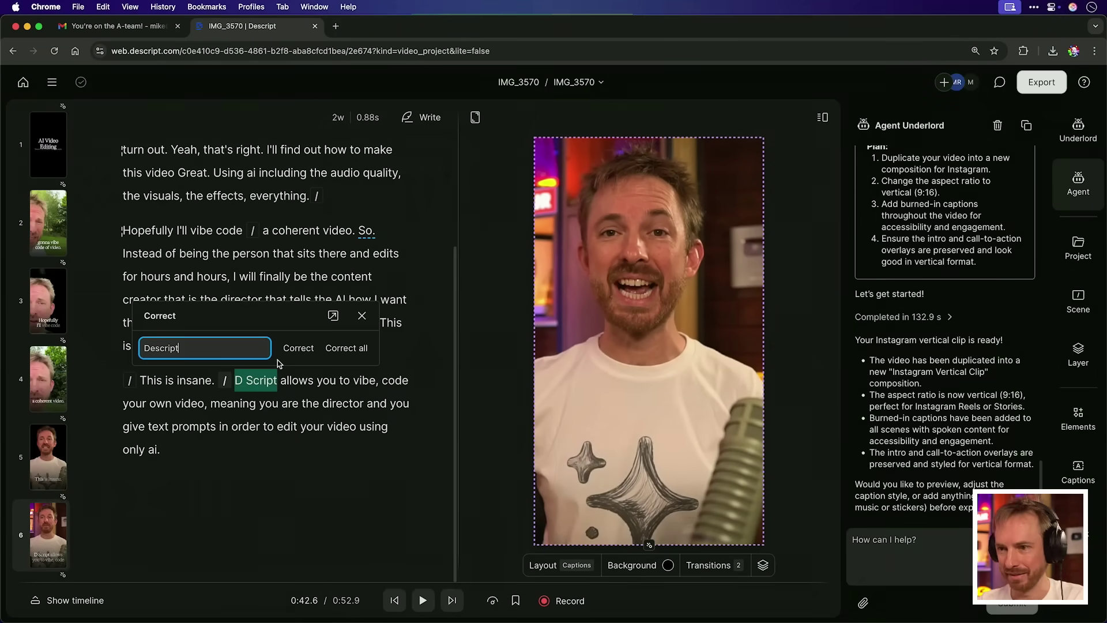
{"action": "type", "text": "cript"}
{"action": "key", "text": "Return"}
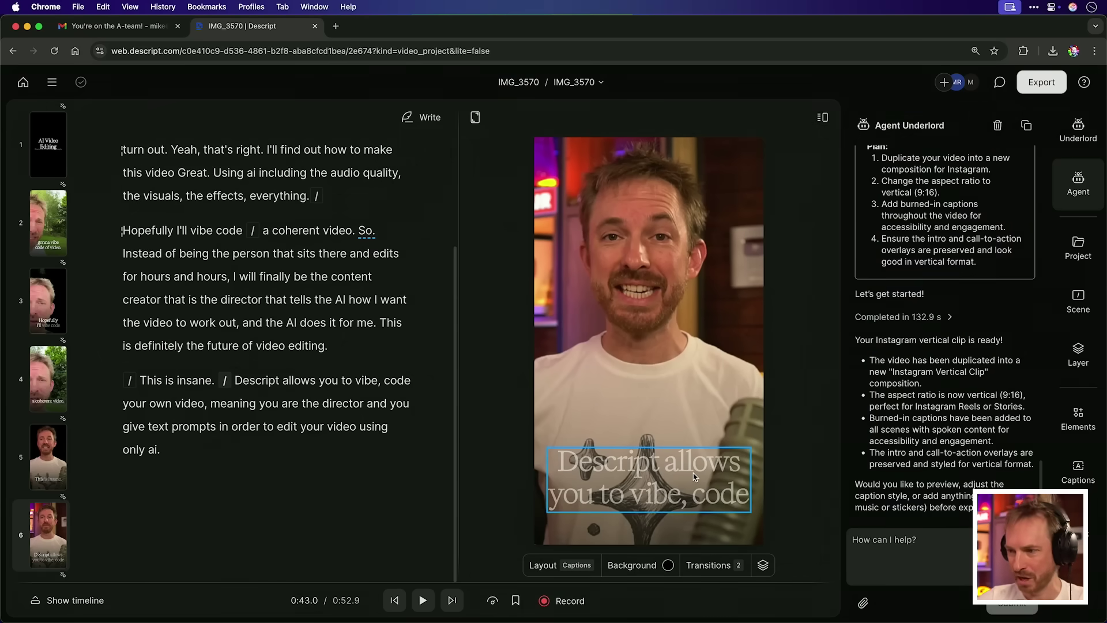
Ask the agent to translate the video into German and read through the translated script
{"action": "left_click", "coordinate": [935, 557]}
{"action": "key", "text": "alt+space"}
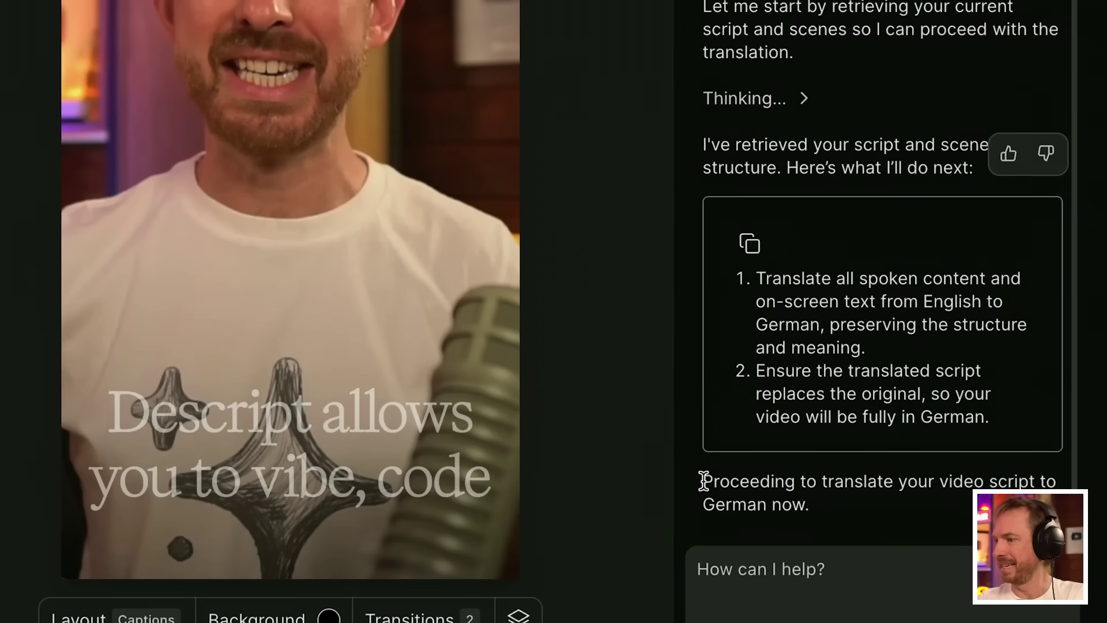
{"action": "left_click_drag", "start_coordinate": [704, 481], "coordinate": [833, 502]}
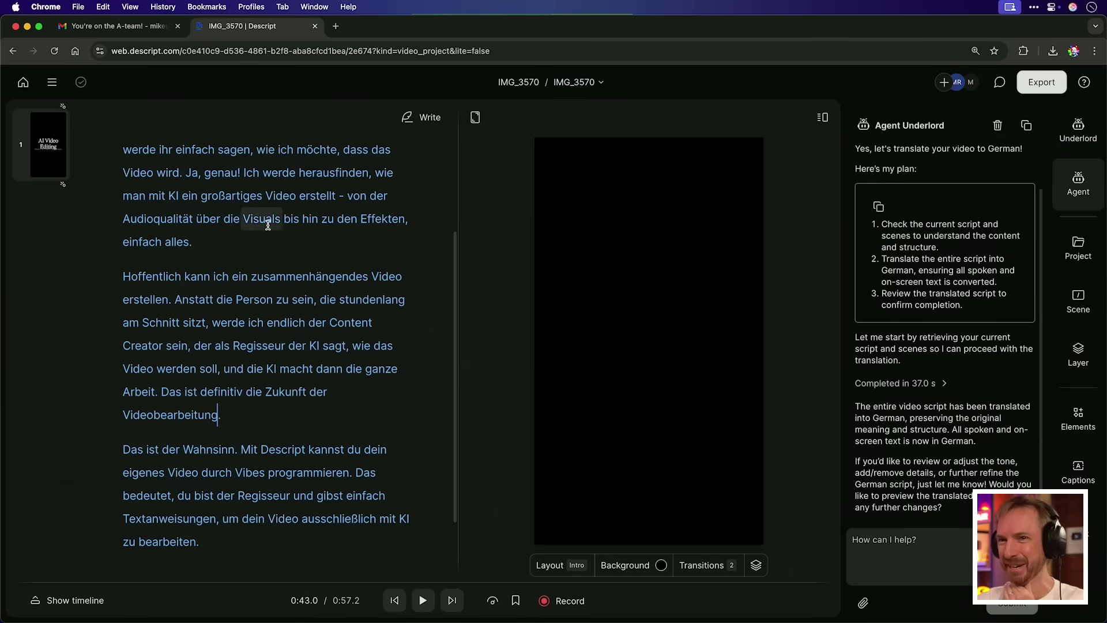
{"action": "scroll", "coordinate": [267, 217], "scroll_direction": "up", "scroll_amount": 4}
{"action": "scroll", "coordinate": [267, 276], "scroll_direction": "down", "scroll_amount": 3}
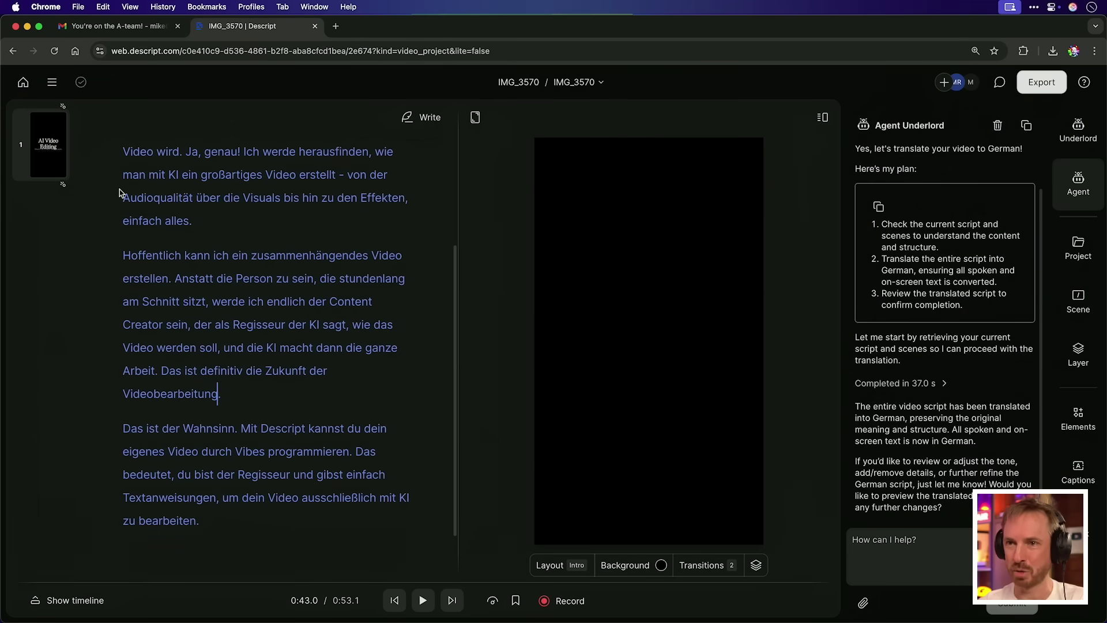
{"action": "left_click", "coordinate": [132, 430]}
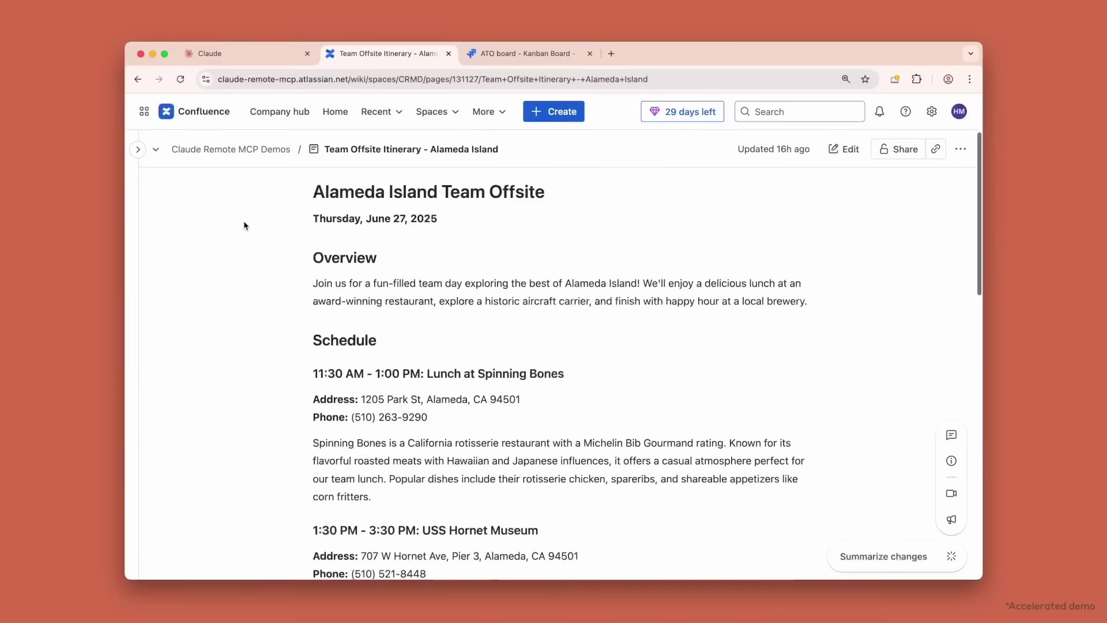
Read the Alameda Island Team Offsite page in Confluence, switch to Claude and start a prompt with "Hi Claude, can you review"
{"action": "scroll", "coordinate": [244, 225], "scroll_direction": "down", "scroll_amount": 15}
{"action": "key", "text": "super+1"}
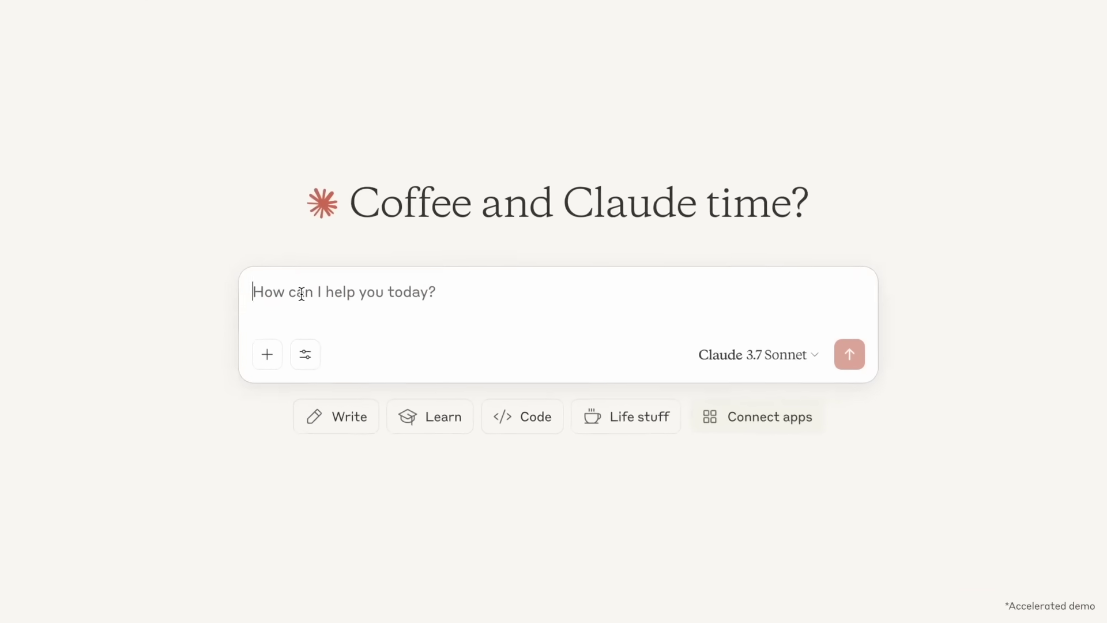
{"action": "type", "text": "Hi Claude, can you review m"}
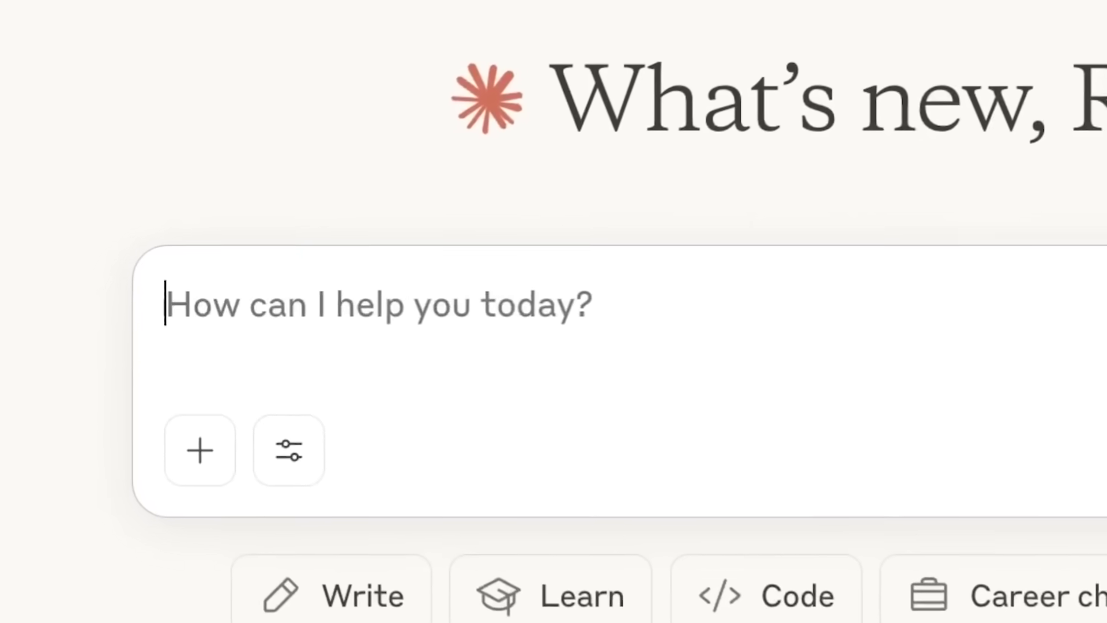
Ask Claude "What's on my calendar?" and allow the calendar integration once
{"action": "type", "text": "What's on my calendar?"}
{"action": "key", "text": "Return"}
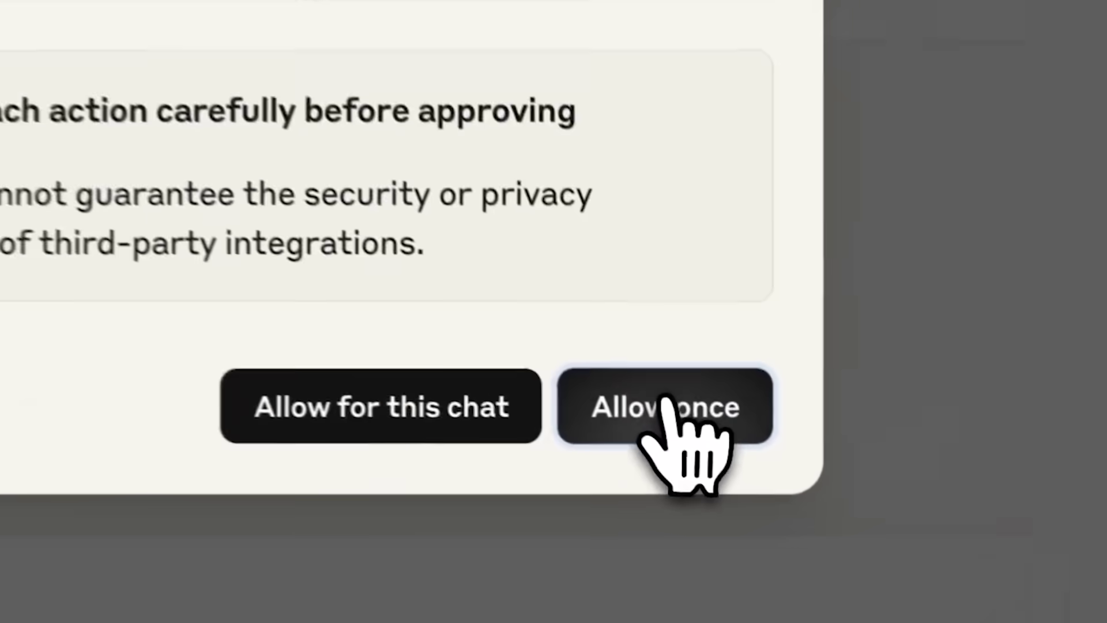
{"action": "left_click", "coordinate": [669, 404]}
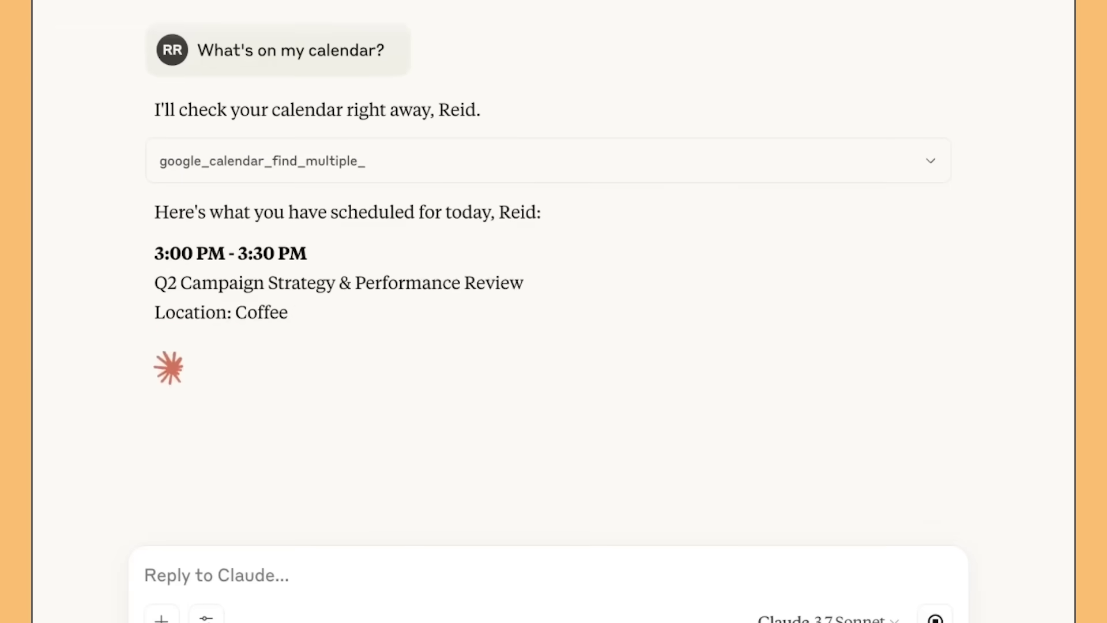
Ask Claude to tell more about a contact by first name and allow the integration once
{"action": "type", "text": "Can "}
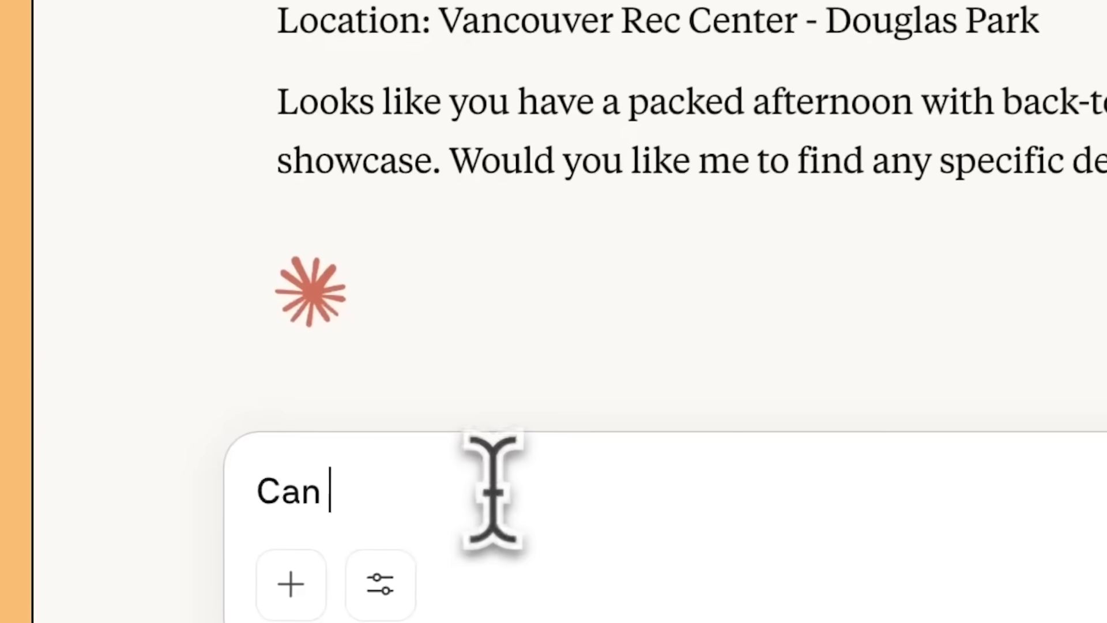
{"action": "type", "text": "you tell me more about Lars?"}
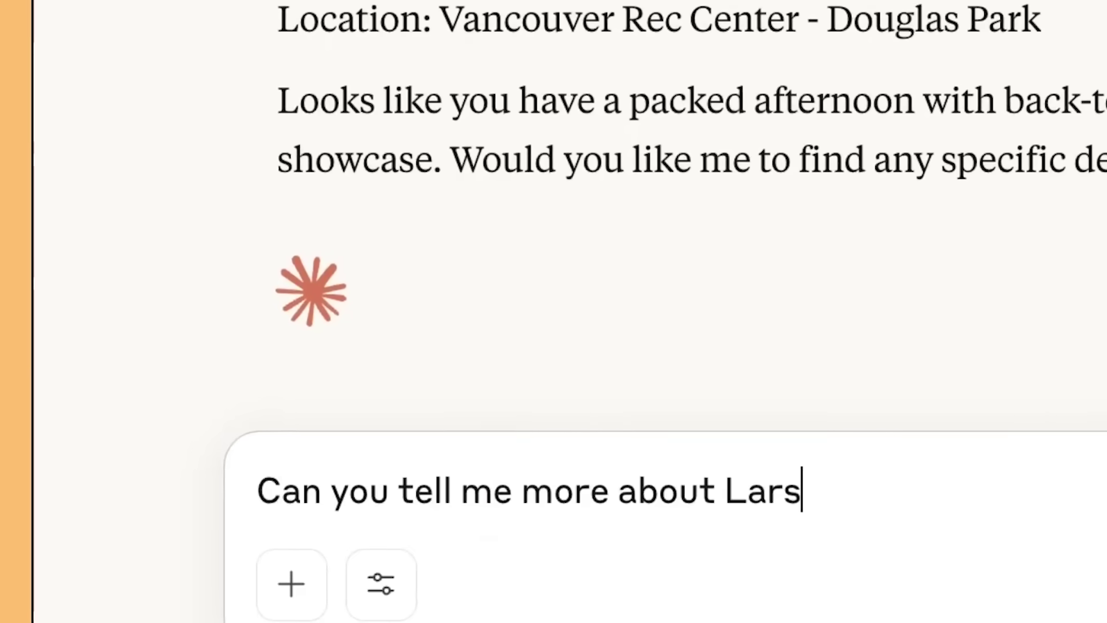
{"action": "key", "text": "Return"}
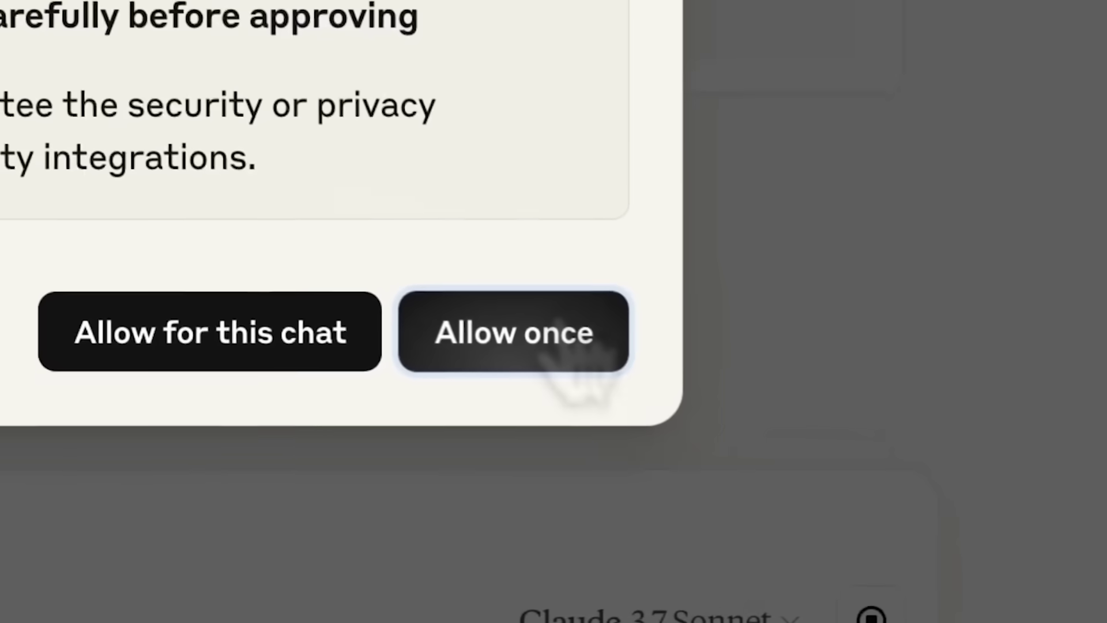
{"action": "left_click", "coordinate": [568, 355]}
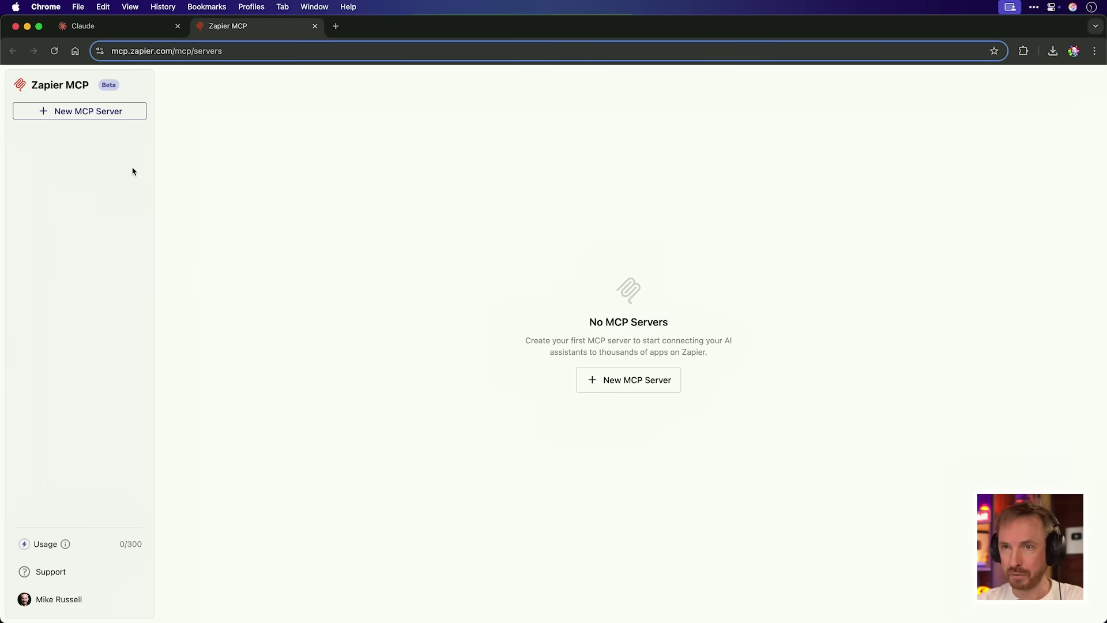
In Zapier MCP, create a new MCP server with Claude as the client and the name "Claude MCP Server"
{"action": "left_click", "coordinate": [25, 111]}
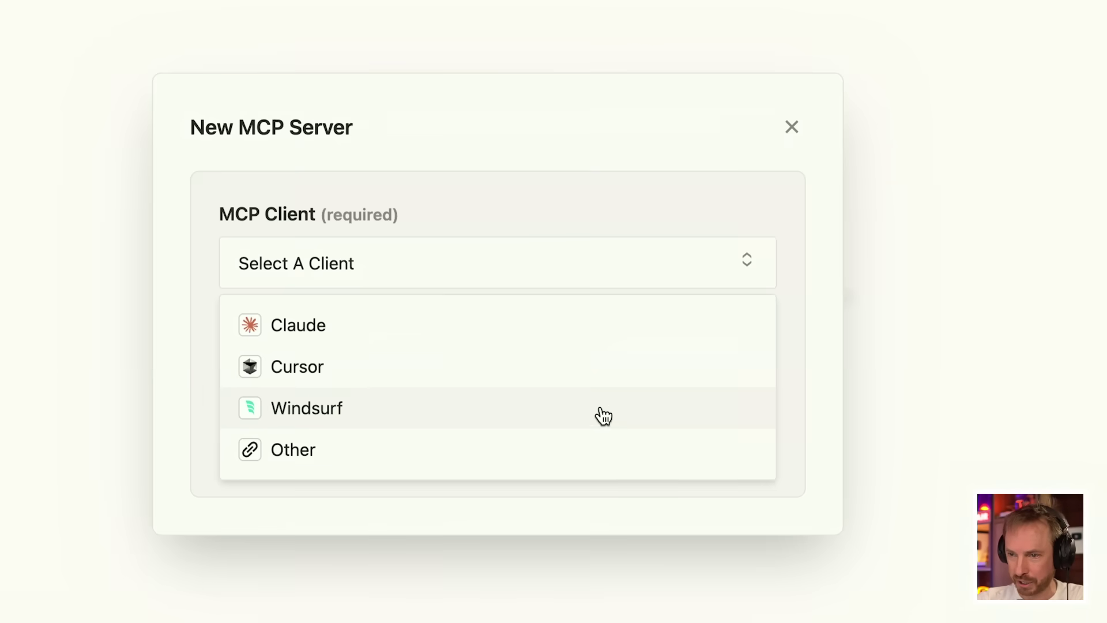
{"action": "left_click", "coordinate": [506, 339]}
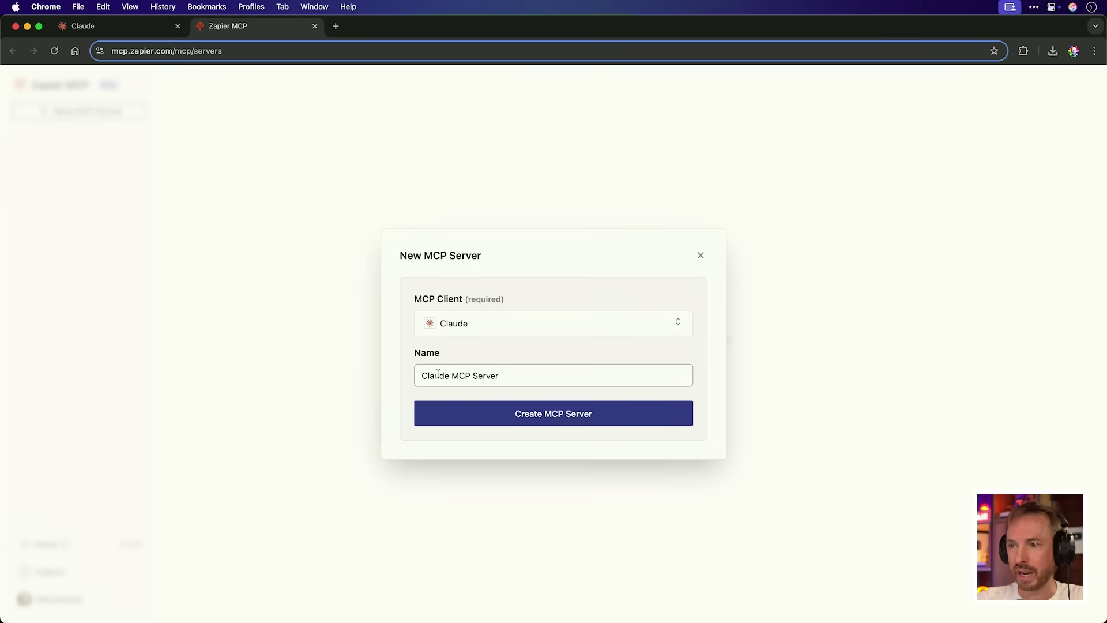
{"action": "left_click", "coordinate": [546, 414]}
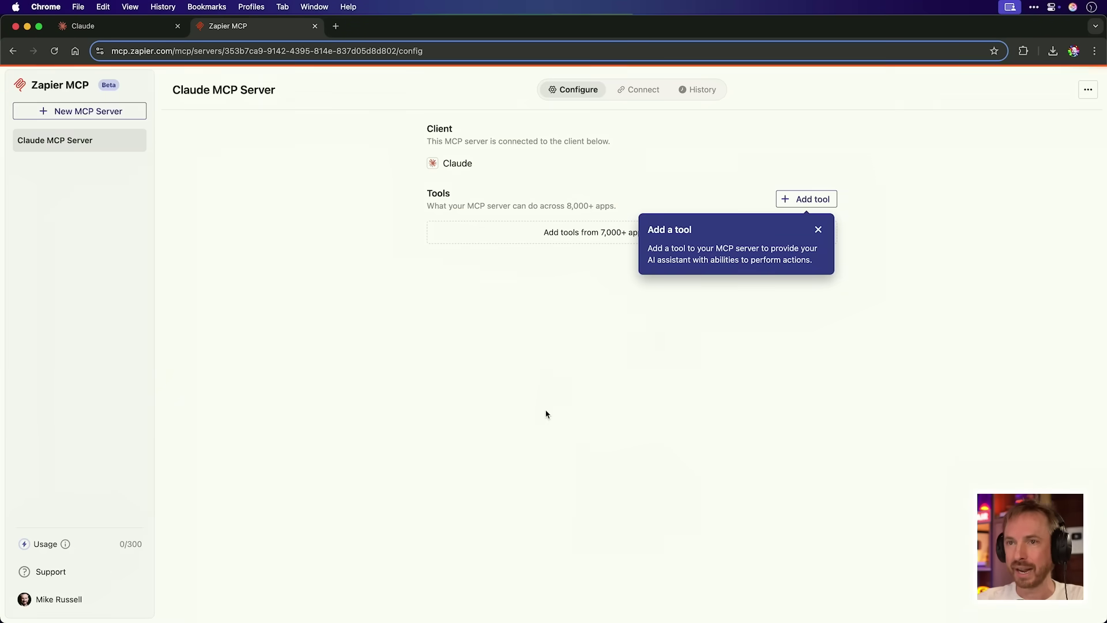
Browse the apps available as tools for the Claude MCP Server, then copy its integration URL from the Claude connection instructions
{"action": "left_click", "coordinate": [821, 231]}
{"action": "scroll", "coordinate": [590, 334], "scroll_direction": "down", "scroll_amount": 10}
{"action": "scroll", "coordinate": [592, 335], "scroll_direction": "up", "scroll_amount": 10}
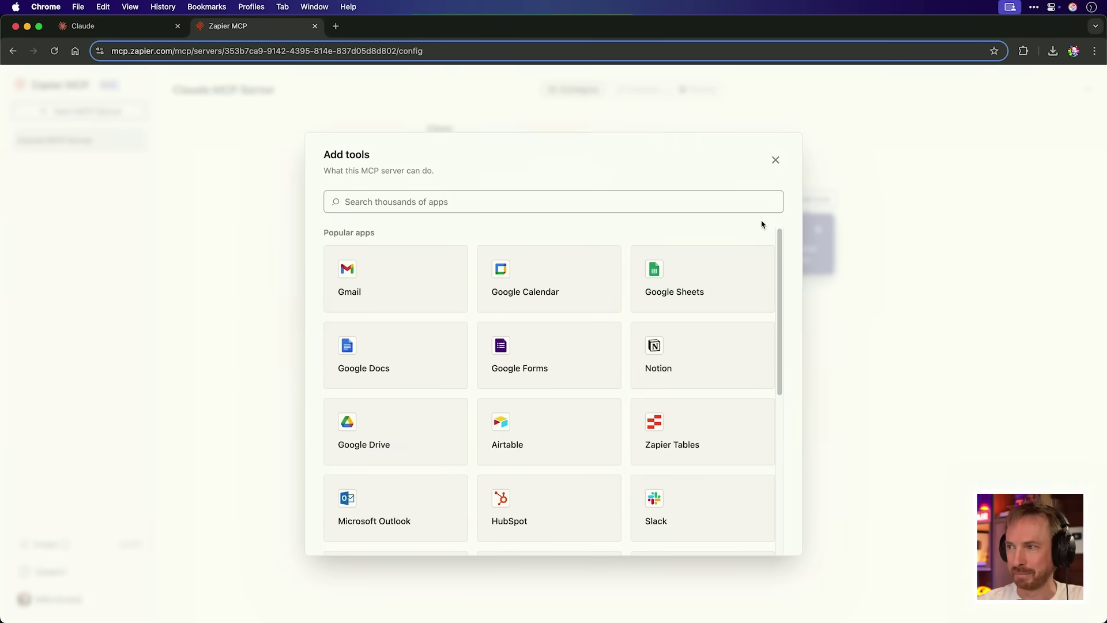
{"action": "left_click", "coordinate": [776, 161]}
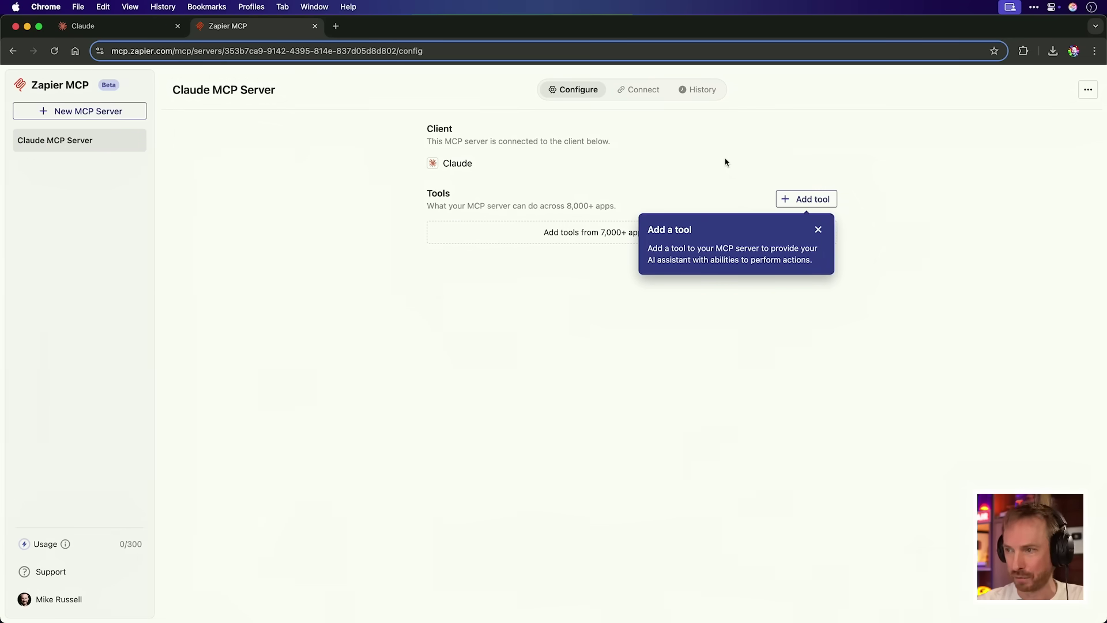
{"action": "left_click", "coordinate": [635, 90]}
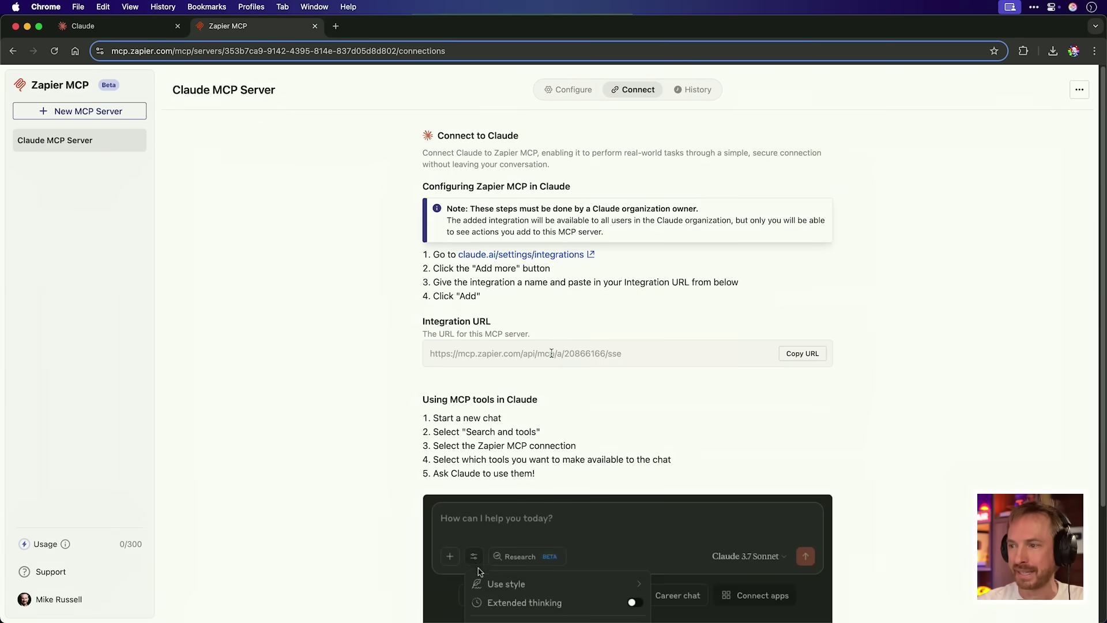
{"action": "left_click", "coordinate": [788, 362]}
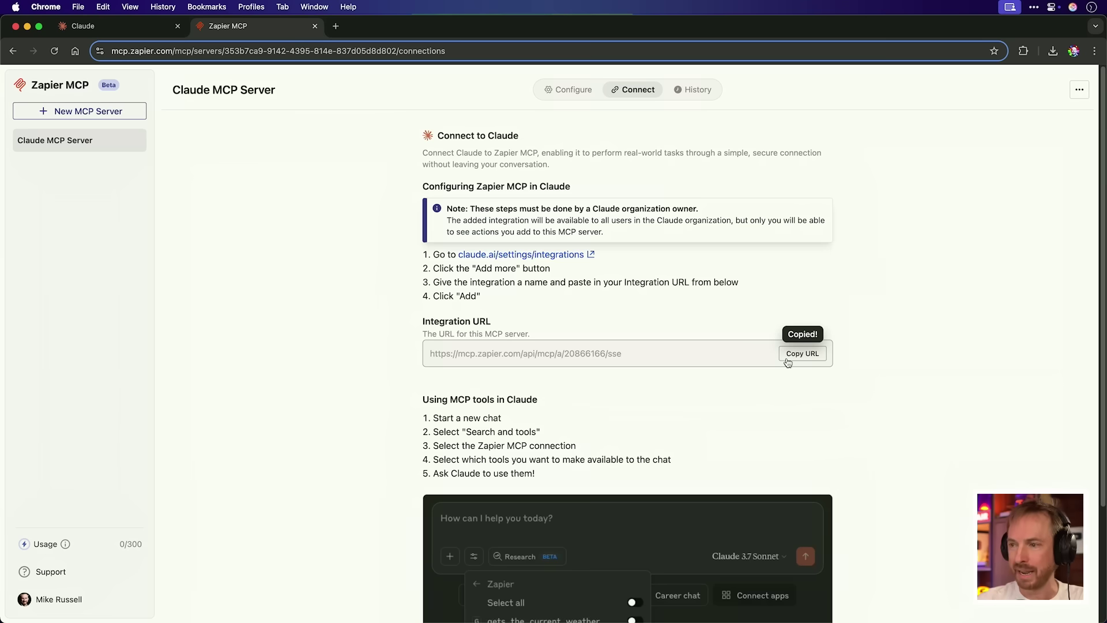
{"action": "key", "text": "super+w"}
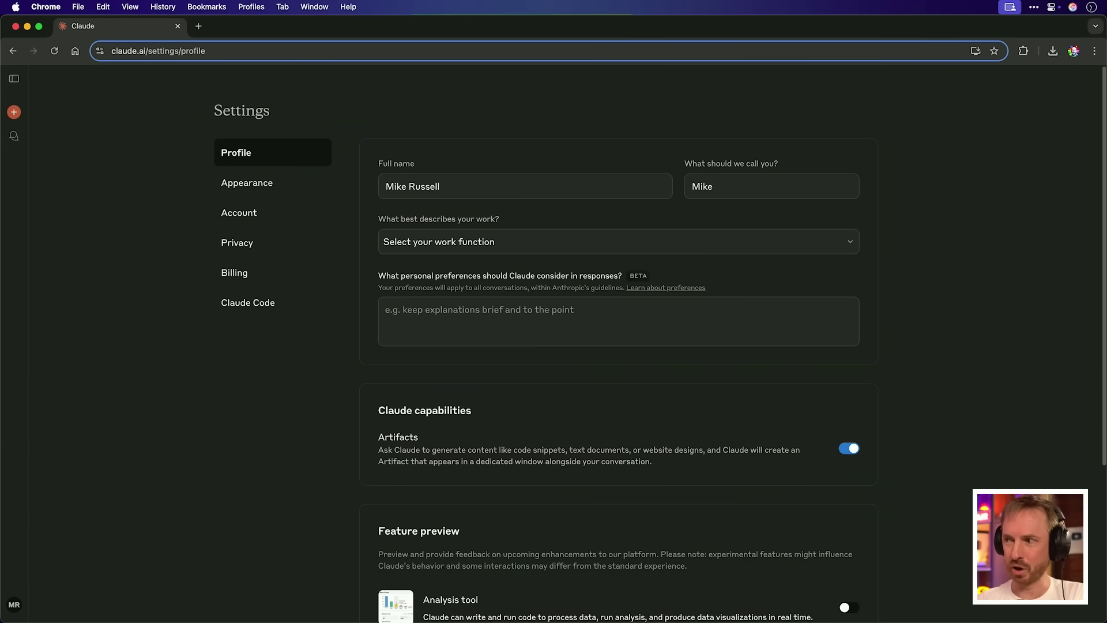
{"action": "scroll", "coordinate": [822, 329], "scroll_direction": "down", "scroll_amount": 5}
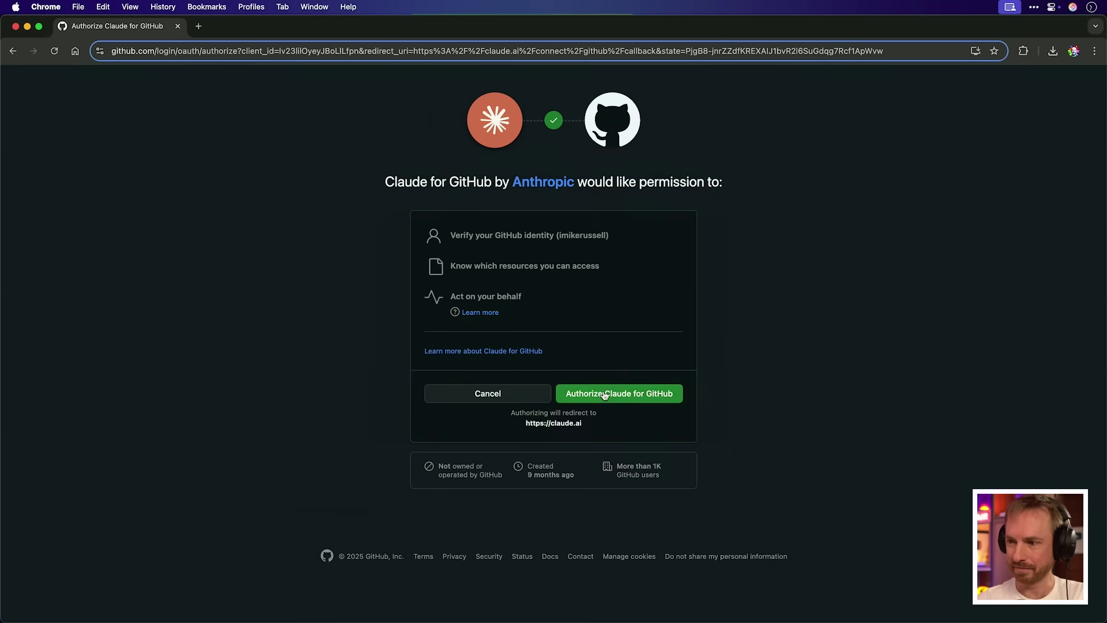
{"action": "left_click", "coordinate": [600, 391]}
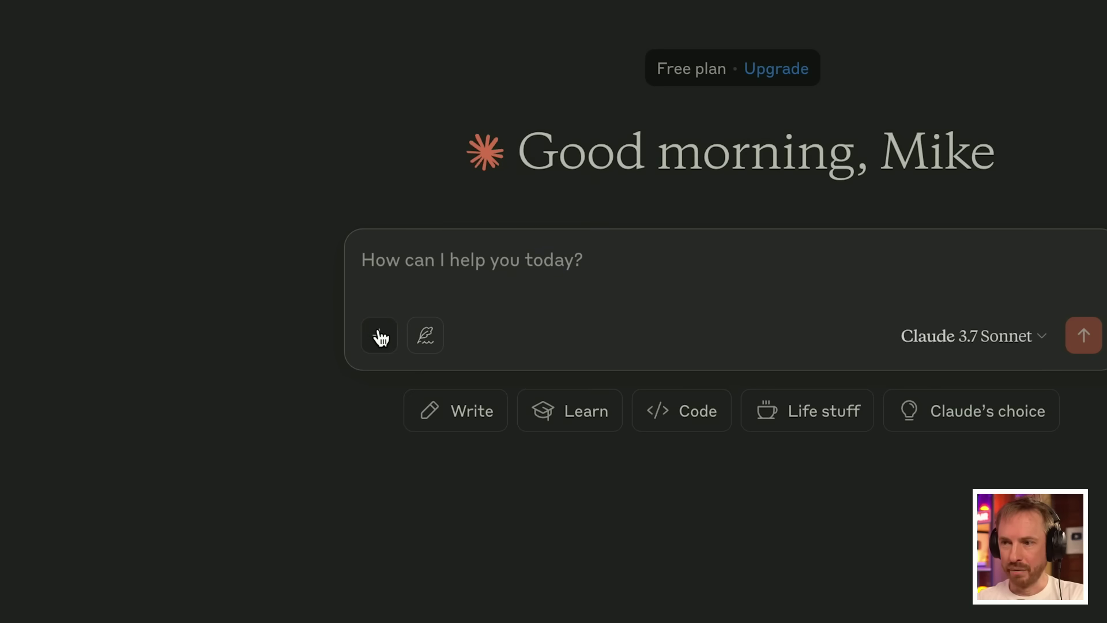
Add the entire TideTimes GitHub repository to a new Claude chat and ask "What does this do?"
{"action": "left_click", "coordinate": [378, 334]}
{"action": "left_click", "coordinate": [407, 455]}
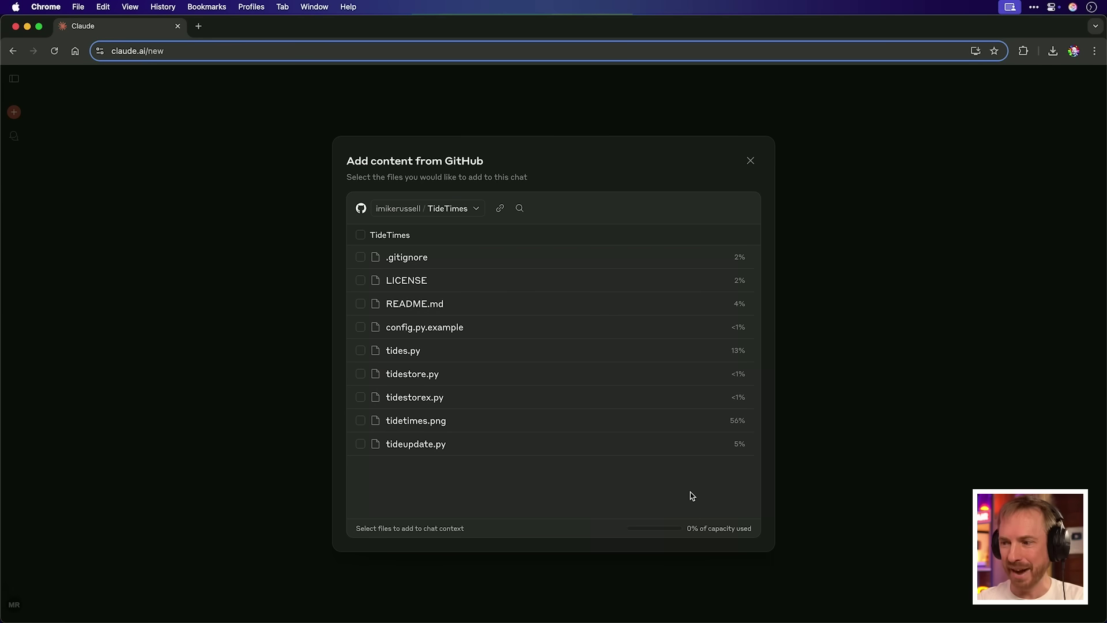
{"action": "left_click", "coordinate": [360, 236]}
{"action": "left_click", "coordinate": [713, 210]}
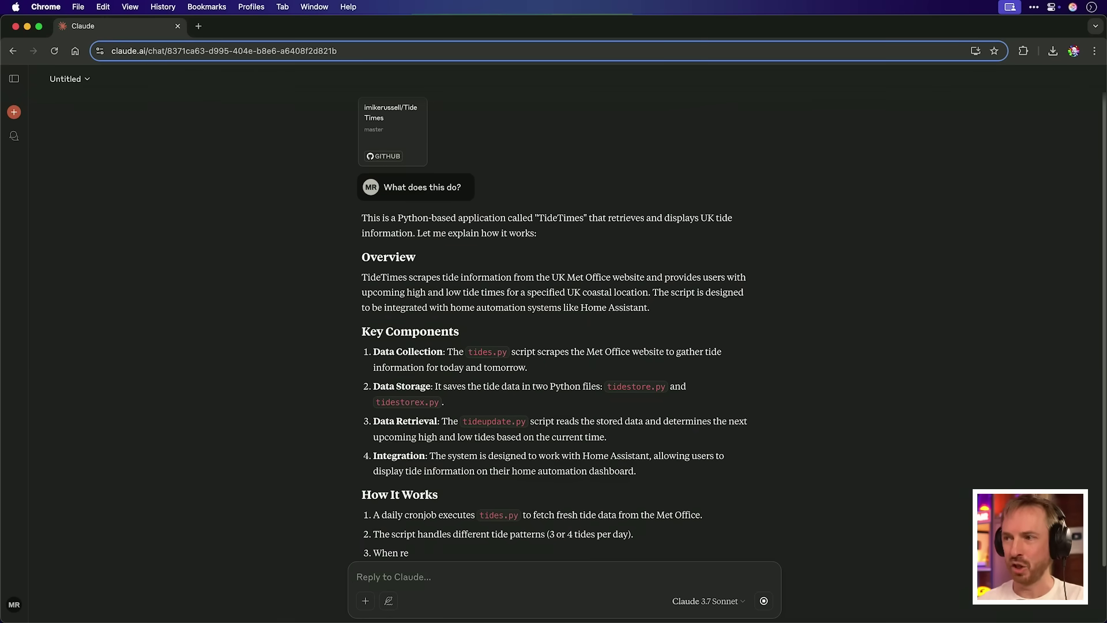
Dictate a follow-up prompt in the chat about the TideTimes code and send it
{"action": "key", "text": "alt+space"}
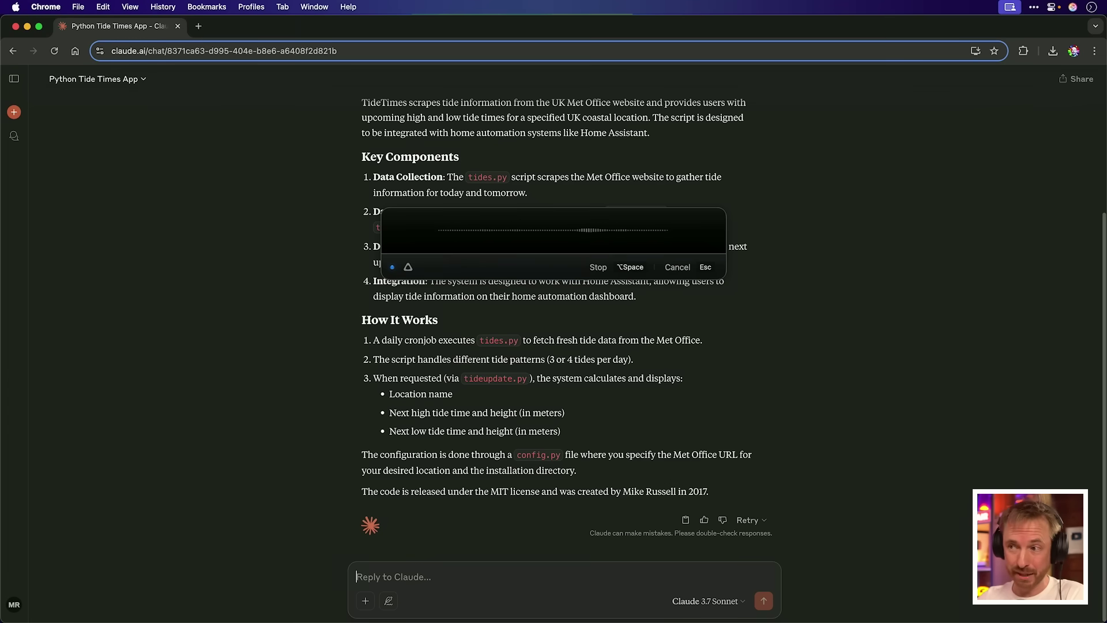
{"action": "key", "text": "alt+space"}
{"action": "key", "text": "Return"}
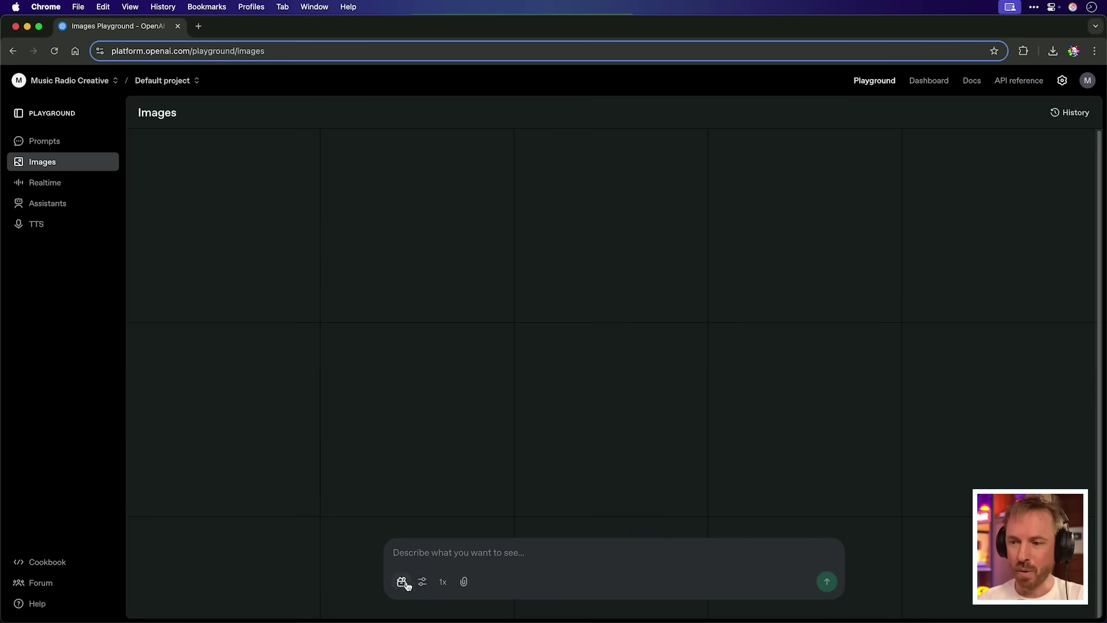
In the OpenAI Images Playground, examine the preset prompts, the size and quality options, and the advanced output format, background and moderation settings
{"action": "left_click", "coordinate": [402, 582]}
{"action": "scroll", "coordinate": [416, 469], "scroll_direction": "down", "scroll_amount": 5}
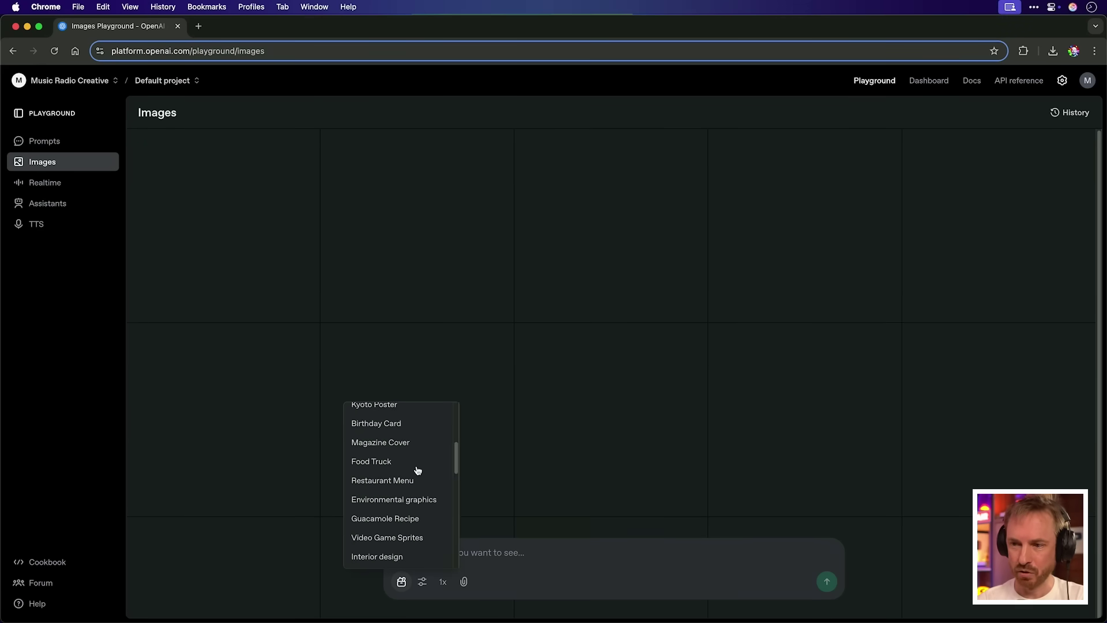
{"action": "scroll", "coordinate": [416, 469], "scroll_direction": "up", "scroll_amount": 5}
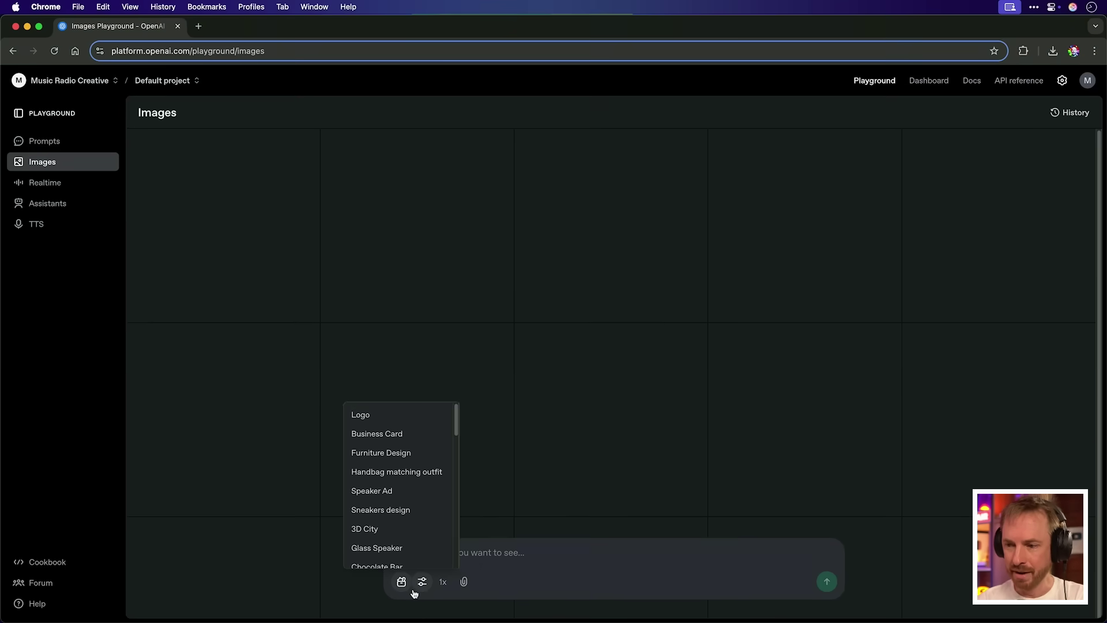
{"action": "left_click", "coordinate": [418, 587]}
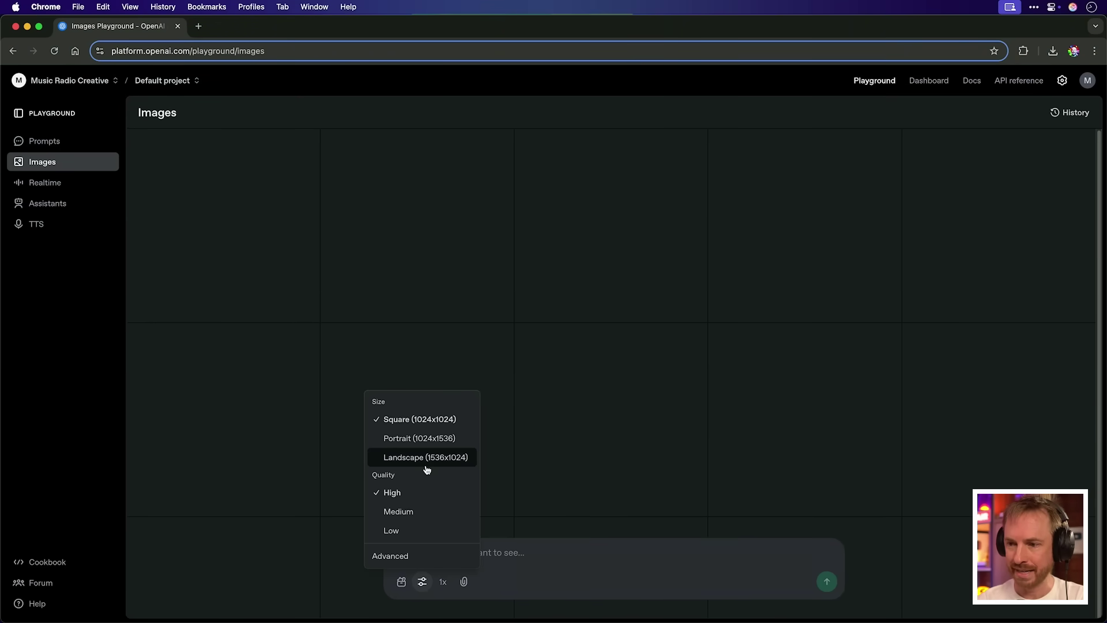
{"action": "left_click", "coordinate": [405, 553]}
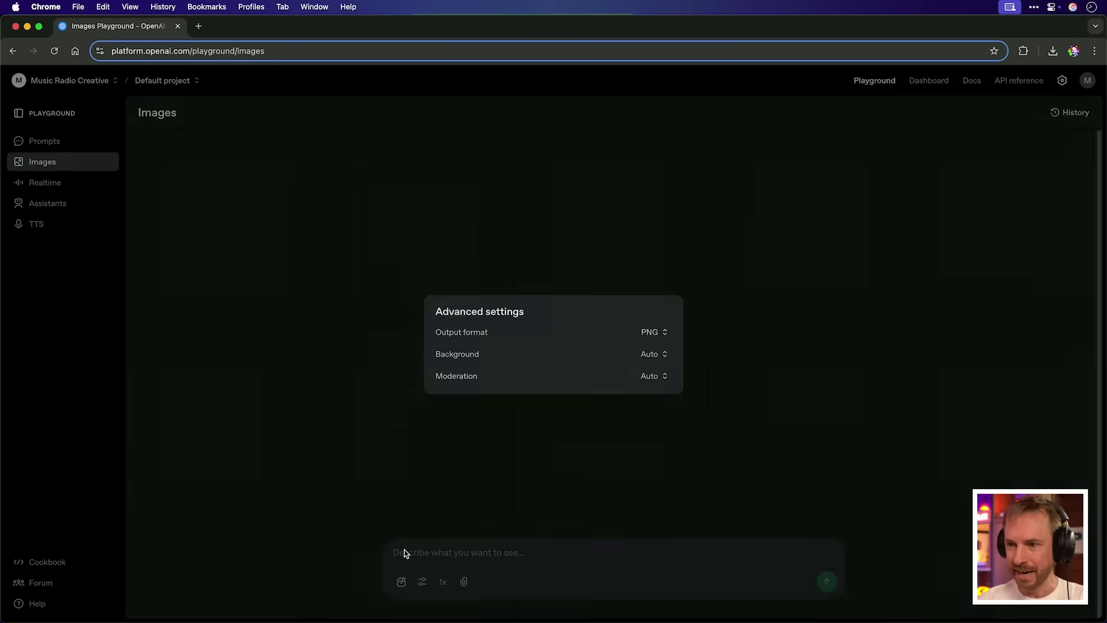
{"action": "left_click", "coordinate": [665, 332]}
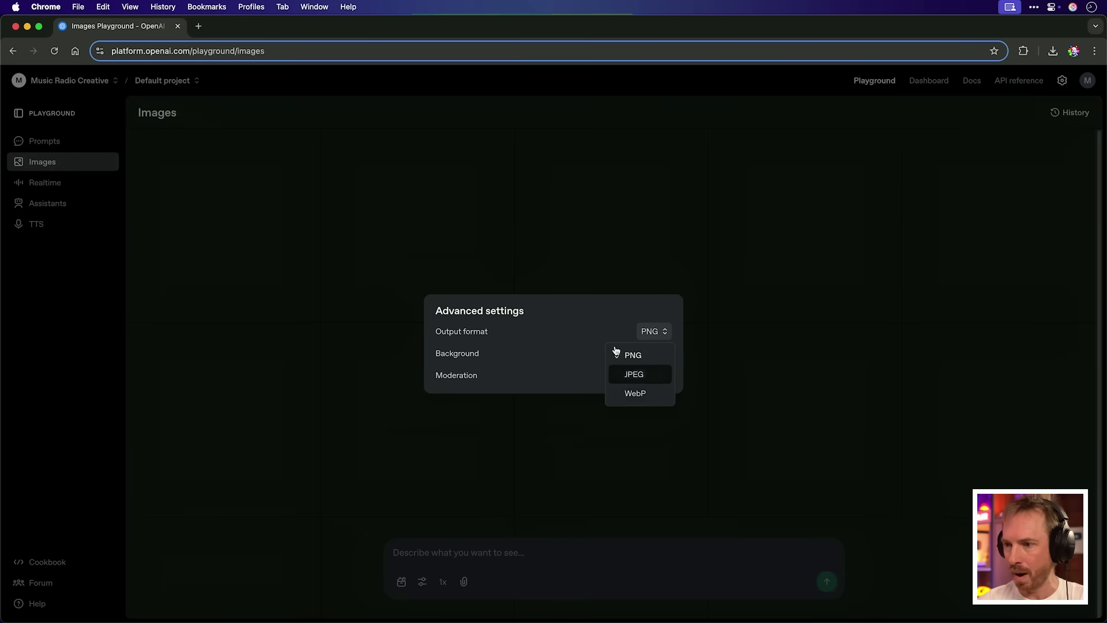
{"action": "left_click", "coordinate": [663, 361]}
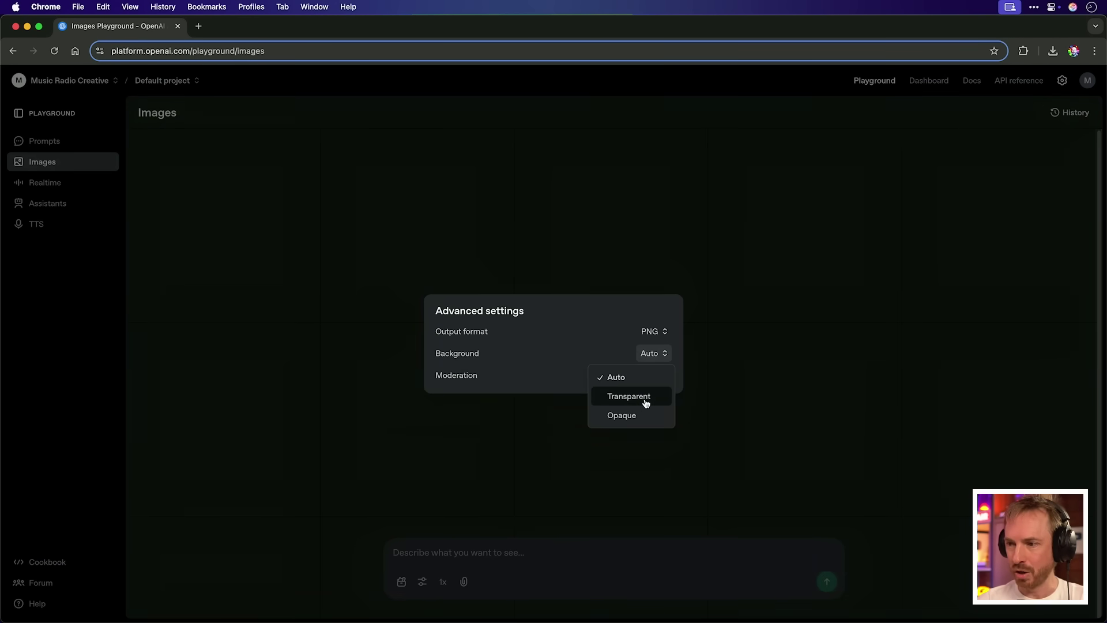
{"action": "left_click", "coordinate": [644, 362]}
{"action": "left_click", "coordinate": [647, 379]}
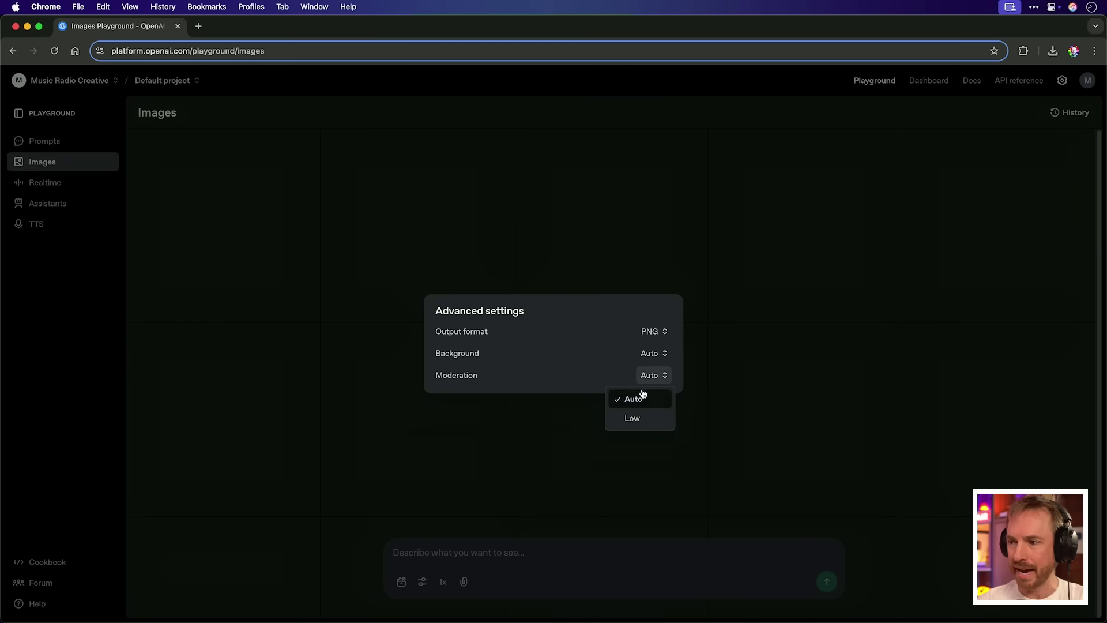
{"action": "left_click", "coordinate": [603, 536]}
Dictate the prompt "Generate a magical stars logo for creator magic.", set the number of images to 4 and generate them
{"action": "key", "text": "alt+space"}
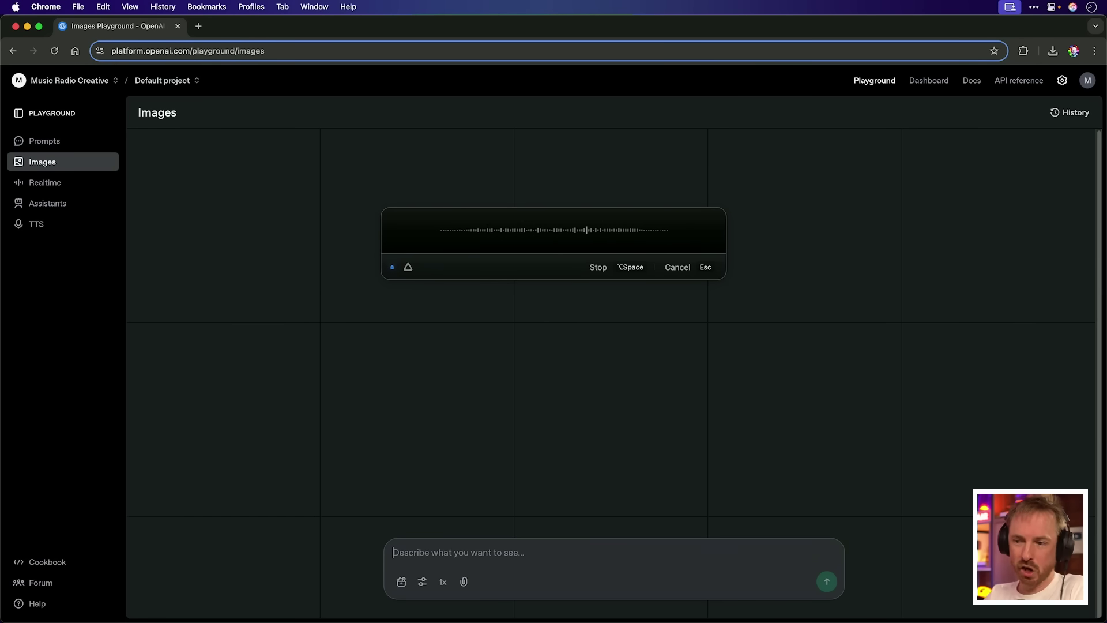
{"action": "key", "text": "alt+space"}
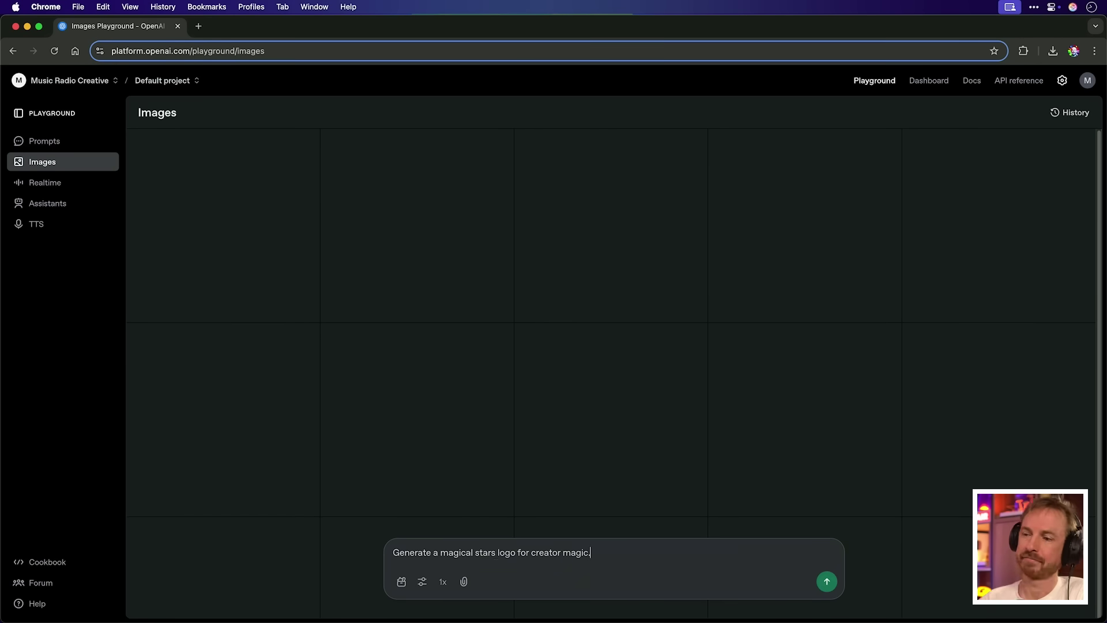
{"action": "left_click", "coordinate": [444, 583]}
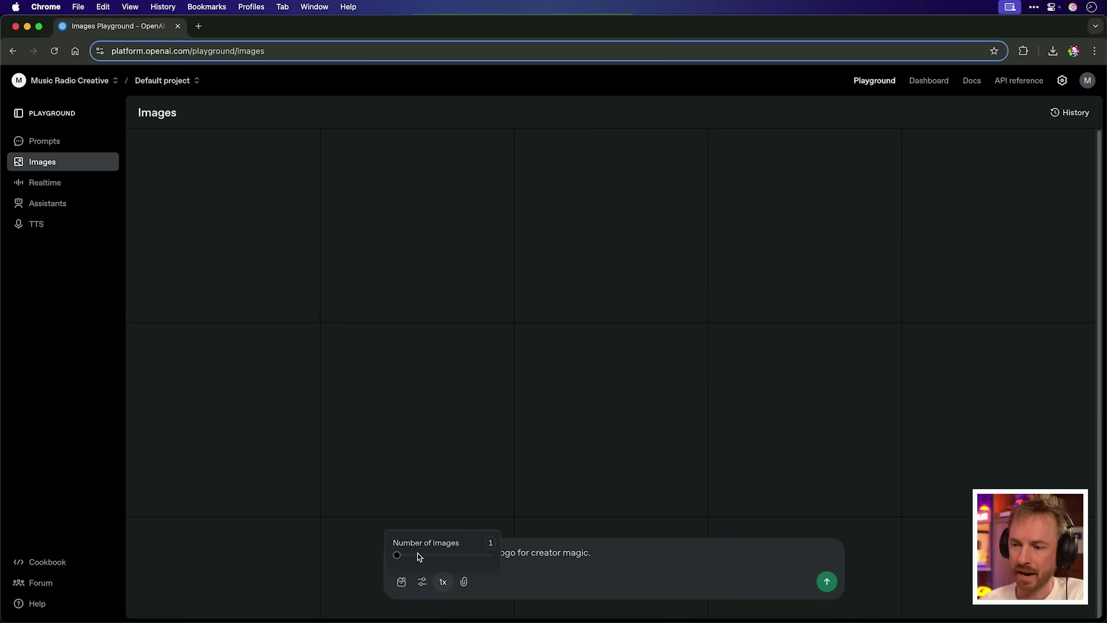
{"action": "left_click_drag", "start_coordinate": [464, 556], "coordinate": [467, 556]}
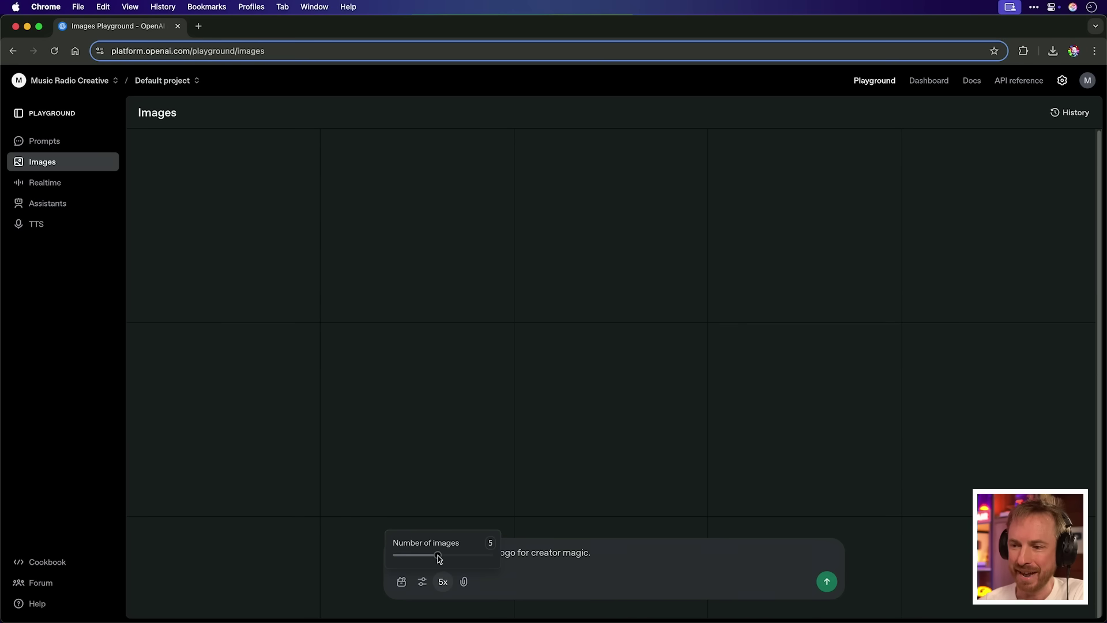
{"action": "left_click", "coordinate": [561, 558]}
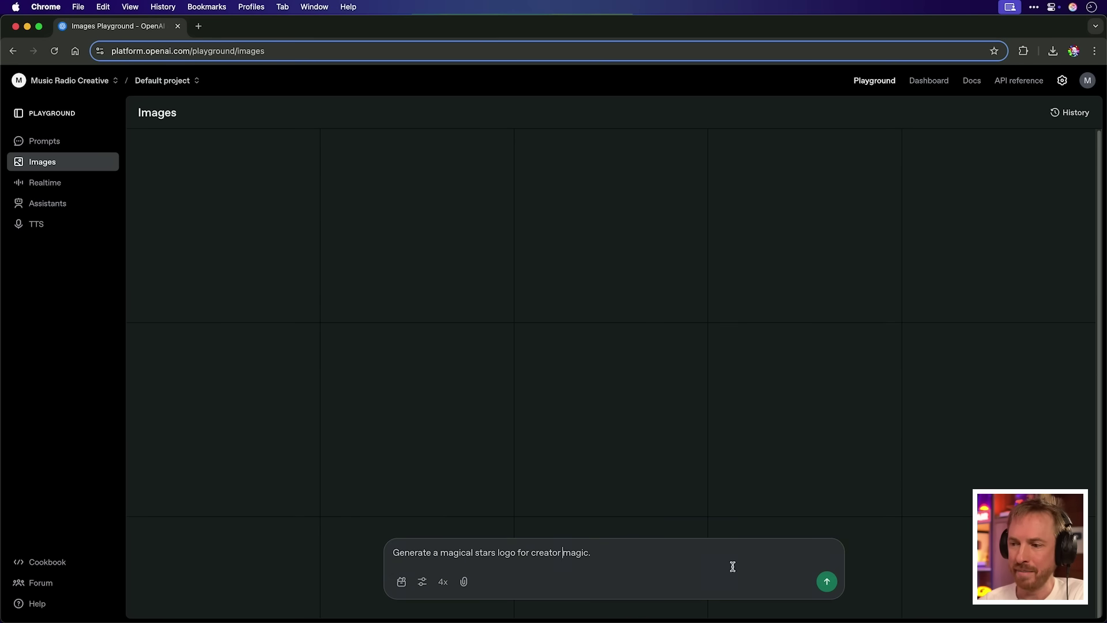
{"action": "left_click", "coordinate": [827, 581]}
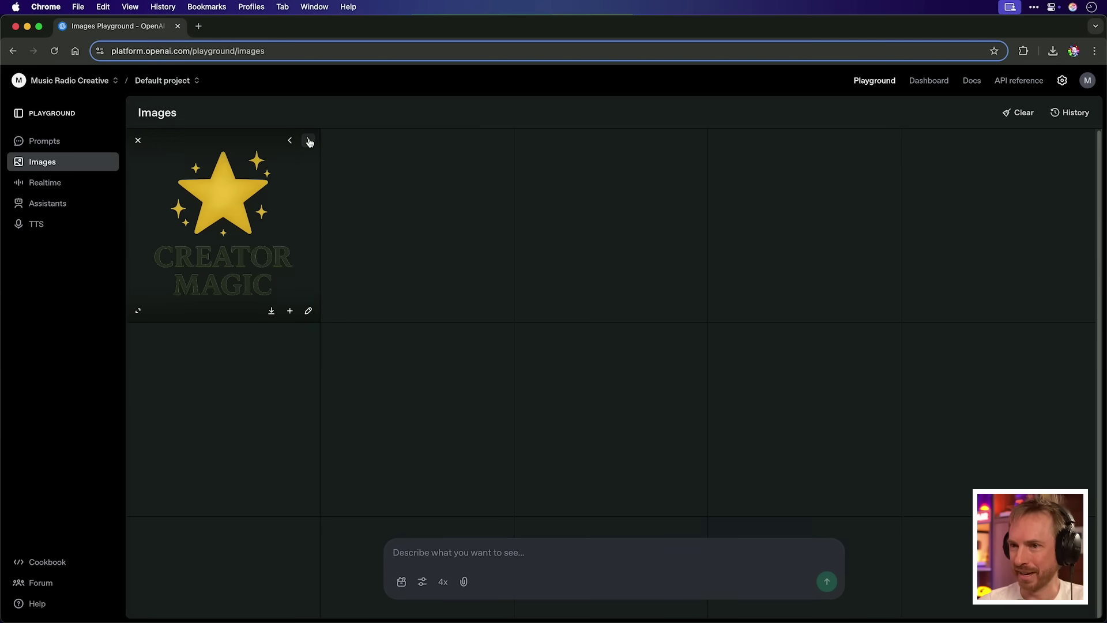
Go through the generated Creator Magic logos, download the last gold version and preview the PNG file
{"action": "left_click", "coordinate": [309, 141]}
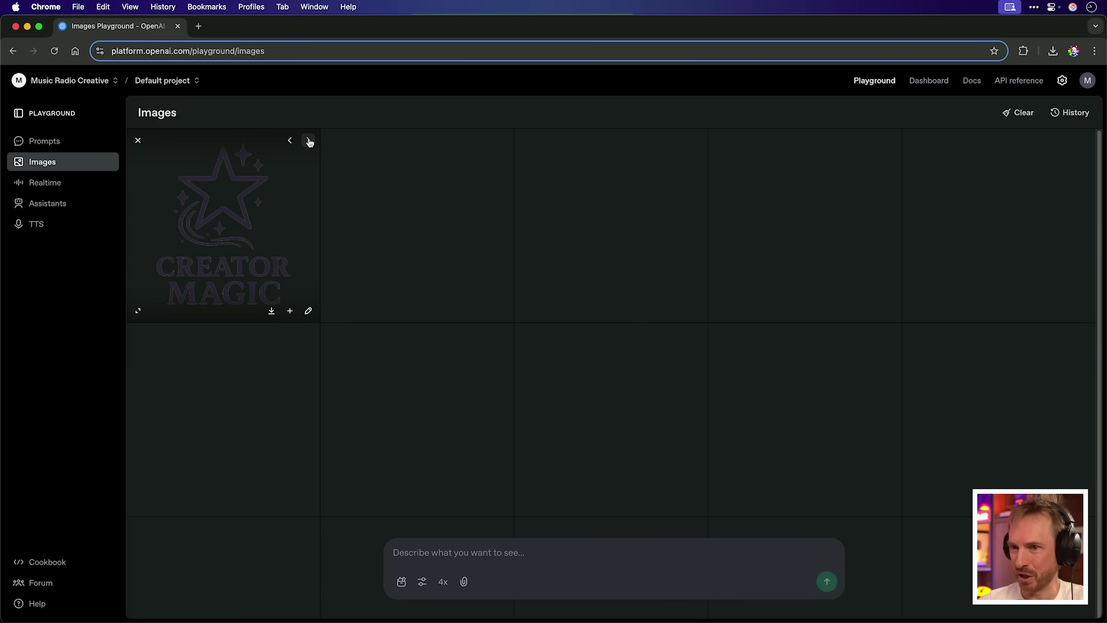
{"action": "left_click", "coordinate": [310, 143]}
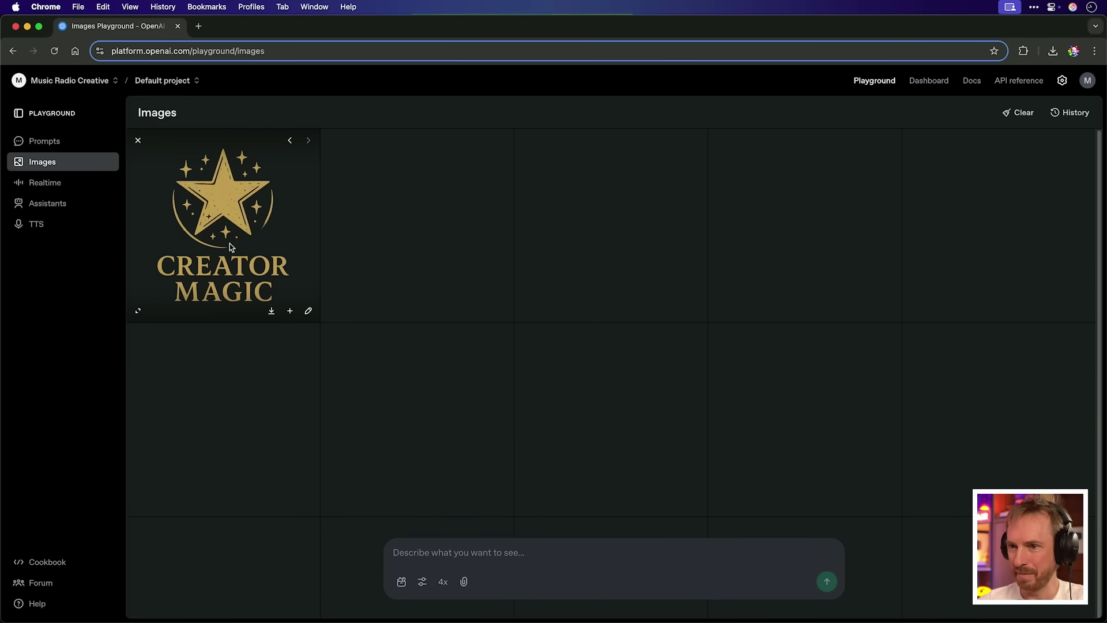
{"action": "left_click", "coordinate": [270, 310]}
{"action": "left_click", "coordinate": [951, 82]}
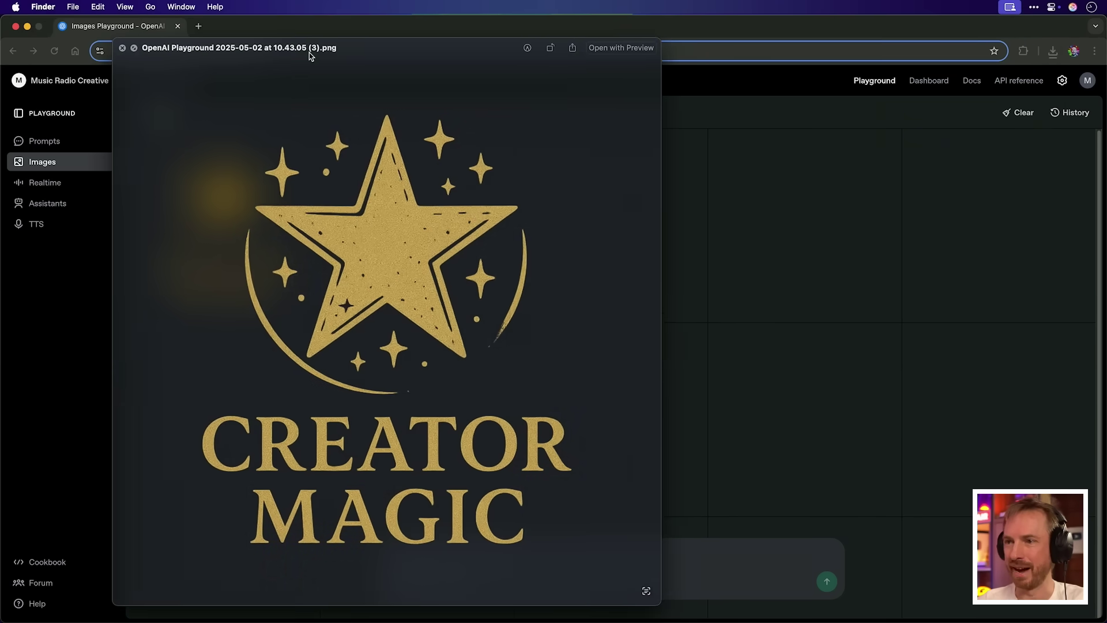
{"action": "left_click_drag", "start_coordinate": [308, 53], "coordinate": [403, 57]}
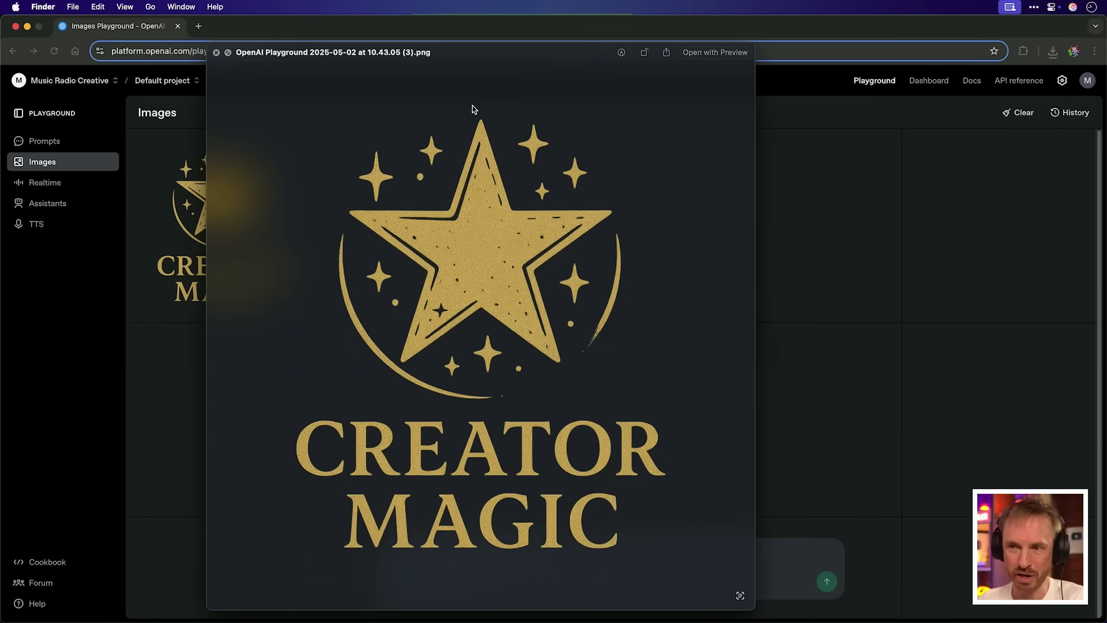
{"action": "key", "text": "Escape"}
Attach the armchair photo, generate four cartoon versions of it from a dictated prompt and compare the results
{"action": "left_click", "coordinate": [463, 581]}
{"action": "double_click", "coordinate": [462, 284]}
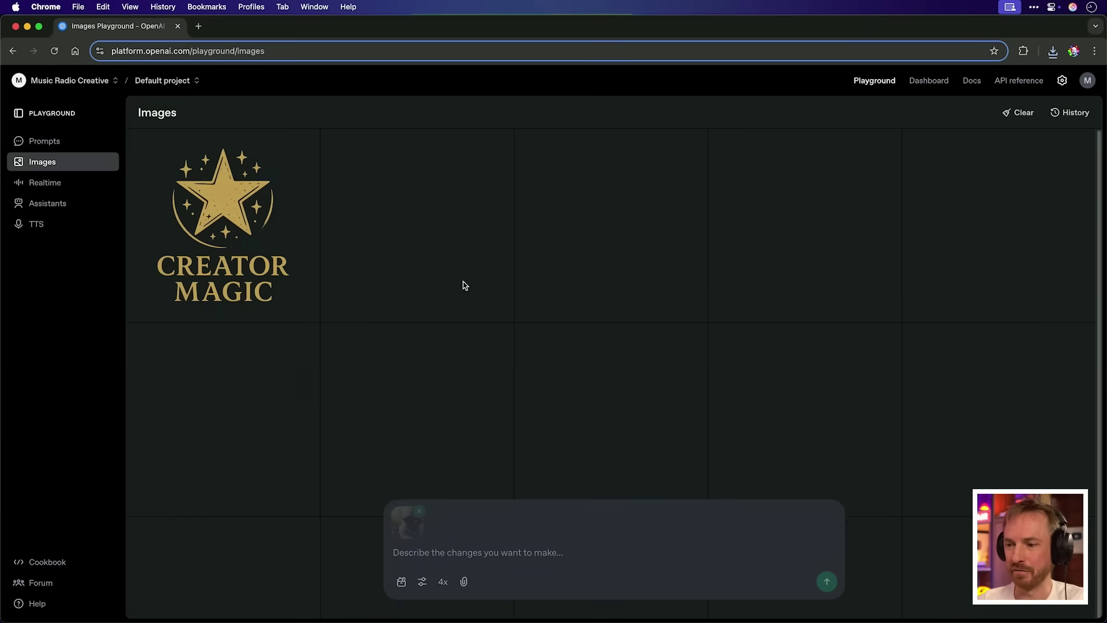
{"action": "key", "text": "alt+space"}
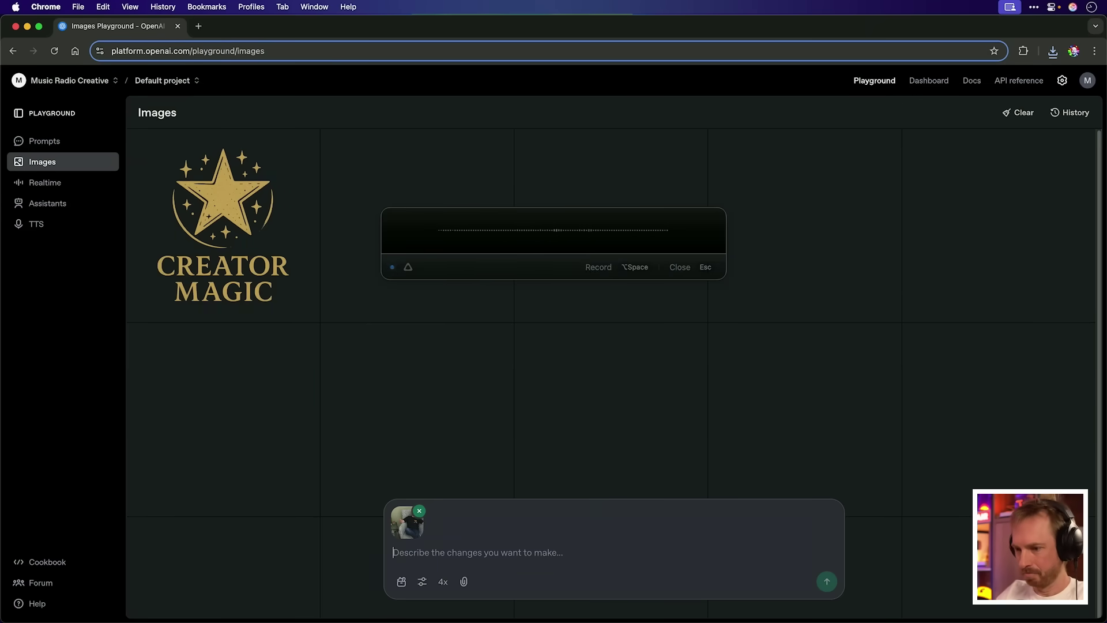
{"action": "key", "text": "Return"}
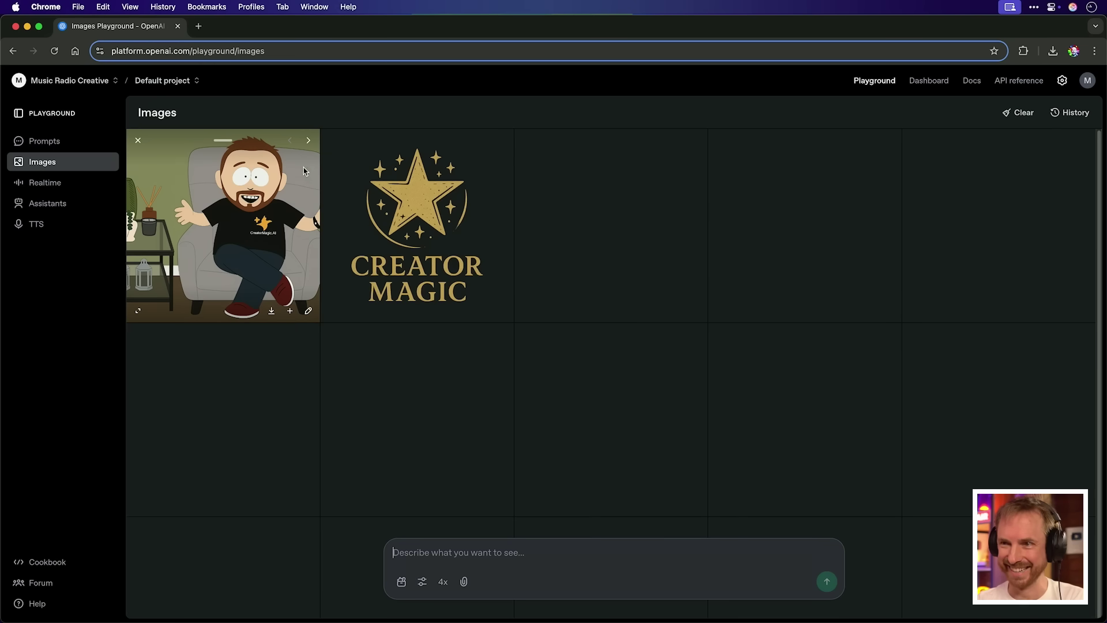
{"action": "left_click", "coordinate": [310, 140]}
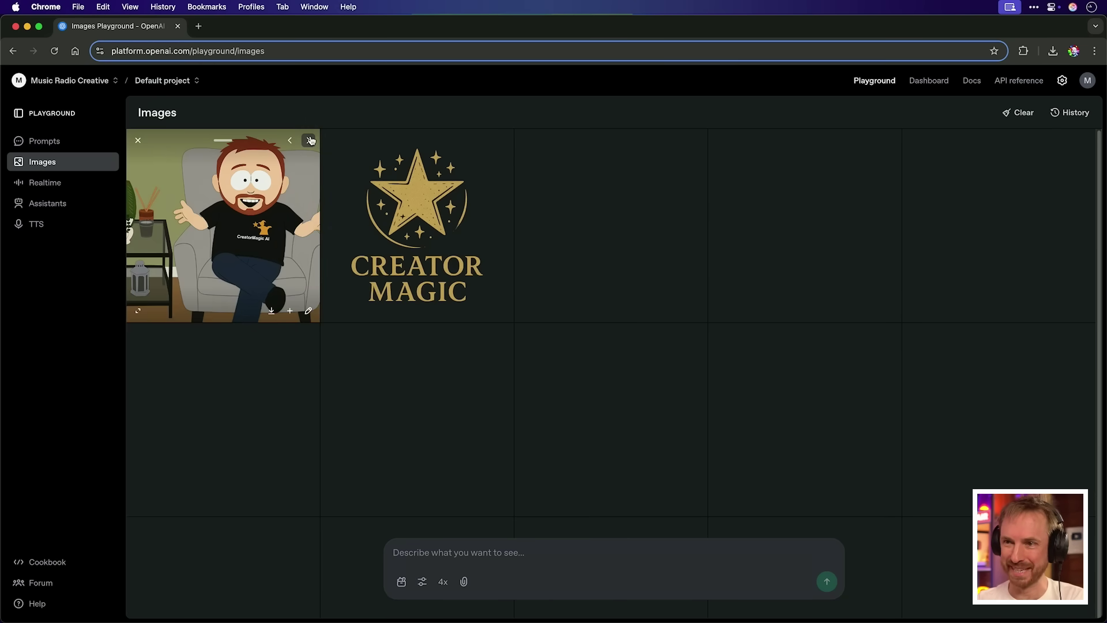
{"action": "left_click", "coordinate": [310, 140]}
{"action": "left_click", "coordinate": [309, 140]}
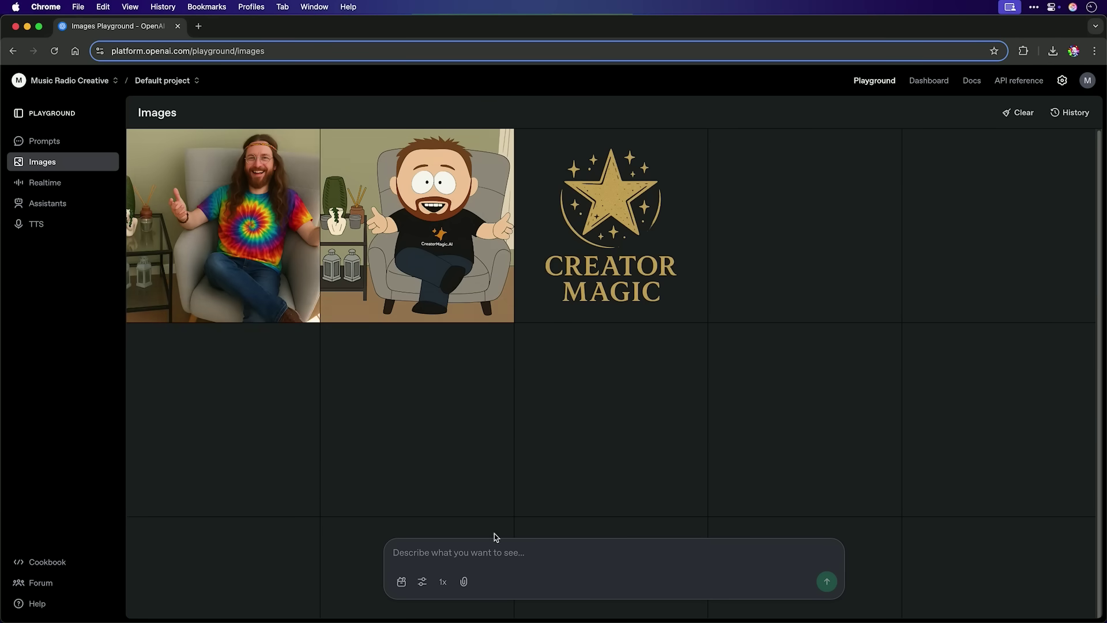
Dictate a prompt for another edited version of the armchair photo
{"action": "mouse_move", "coordinate": [188, 240]}
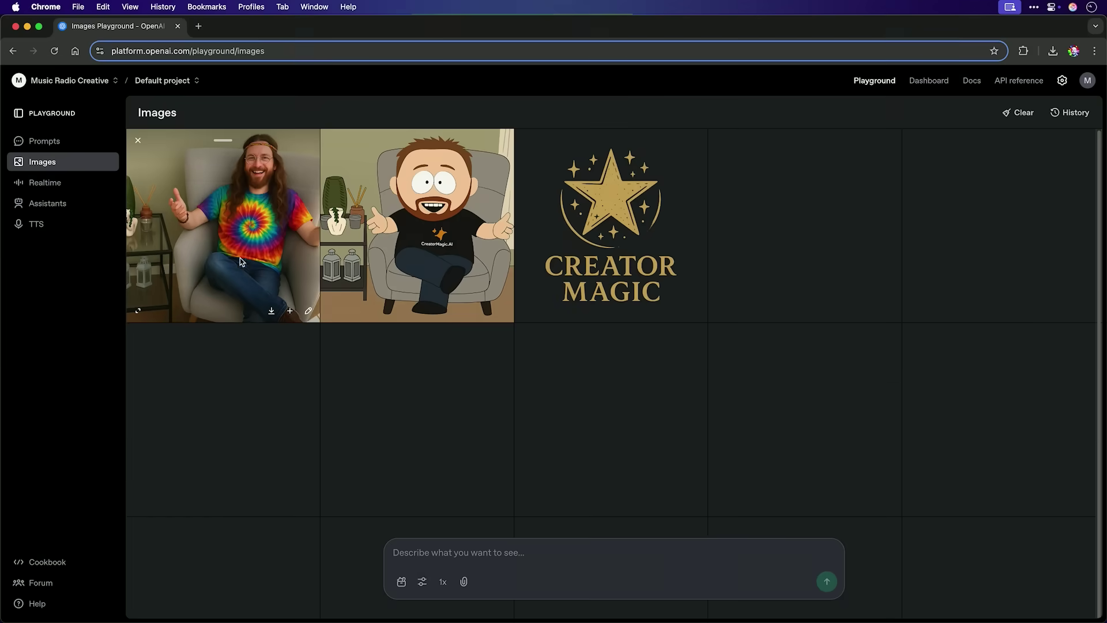
{"action": "key", "text": "alt+space"}
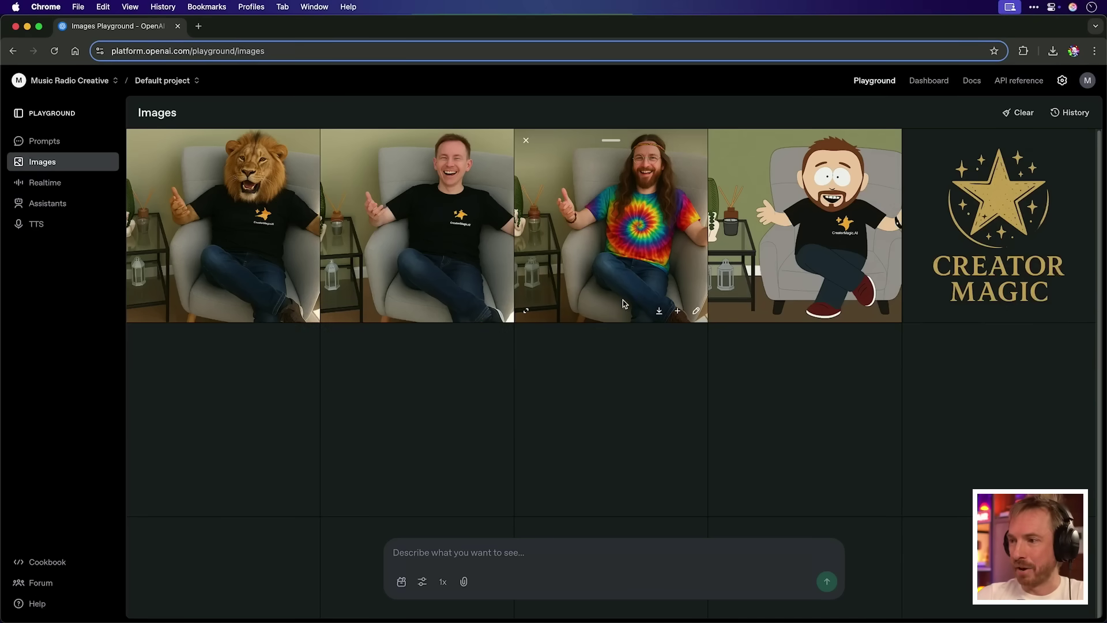
Enlarge the hippie image with the rainbow t-shirt, show its curl API code and select the whole snippet
{"action": "left_click", "coordinate": [525, 313]}
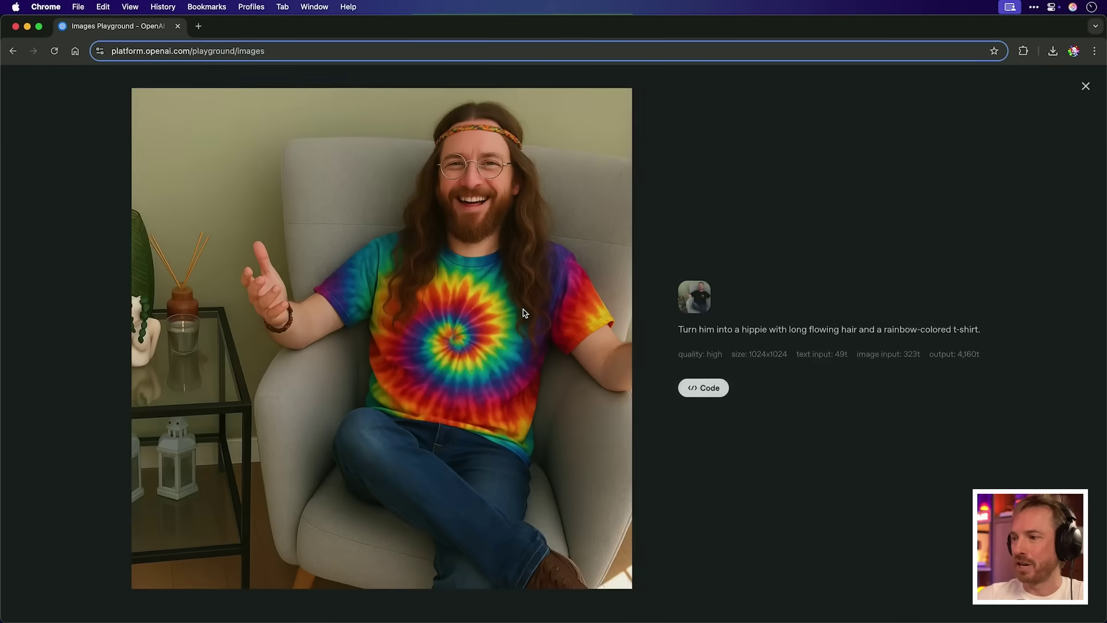
{"action": "left_click", "coordinate": [701, 387]}
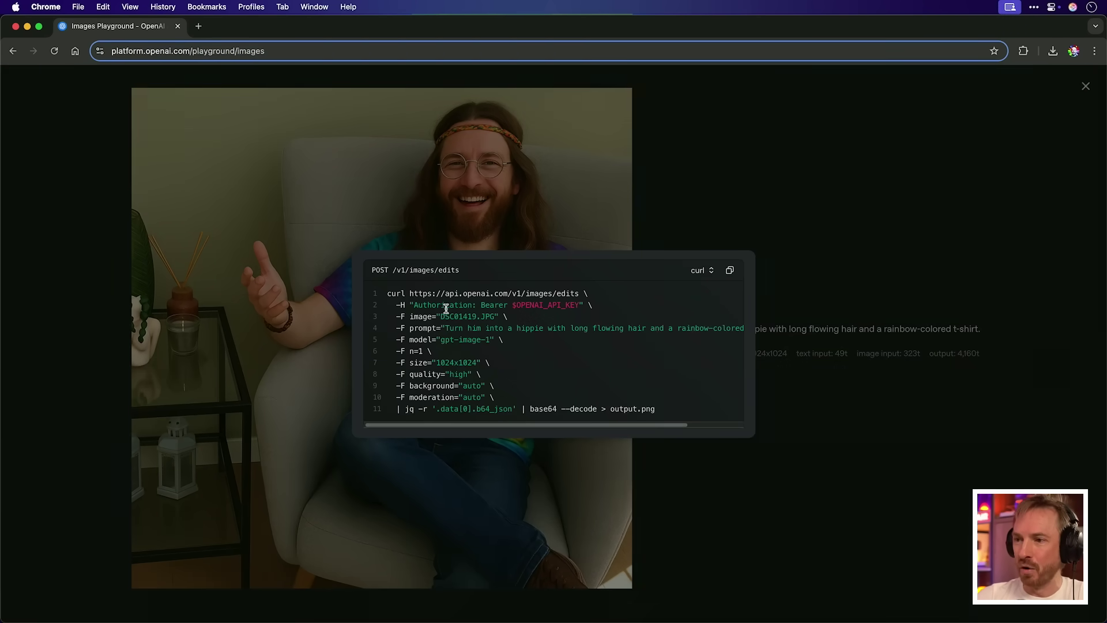
{"action": "left_click_drag", "start_coordinate": [385, 293], "coordinate": [668, 409]}
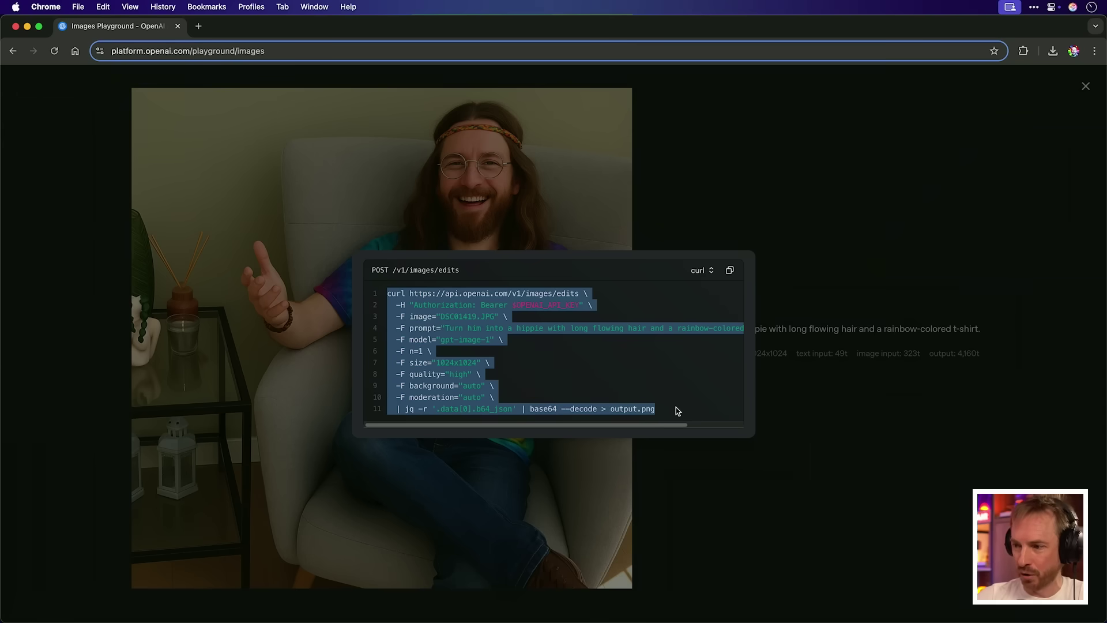